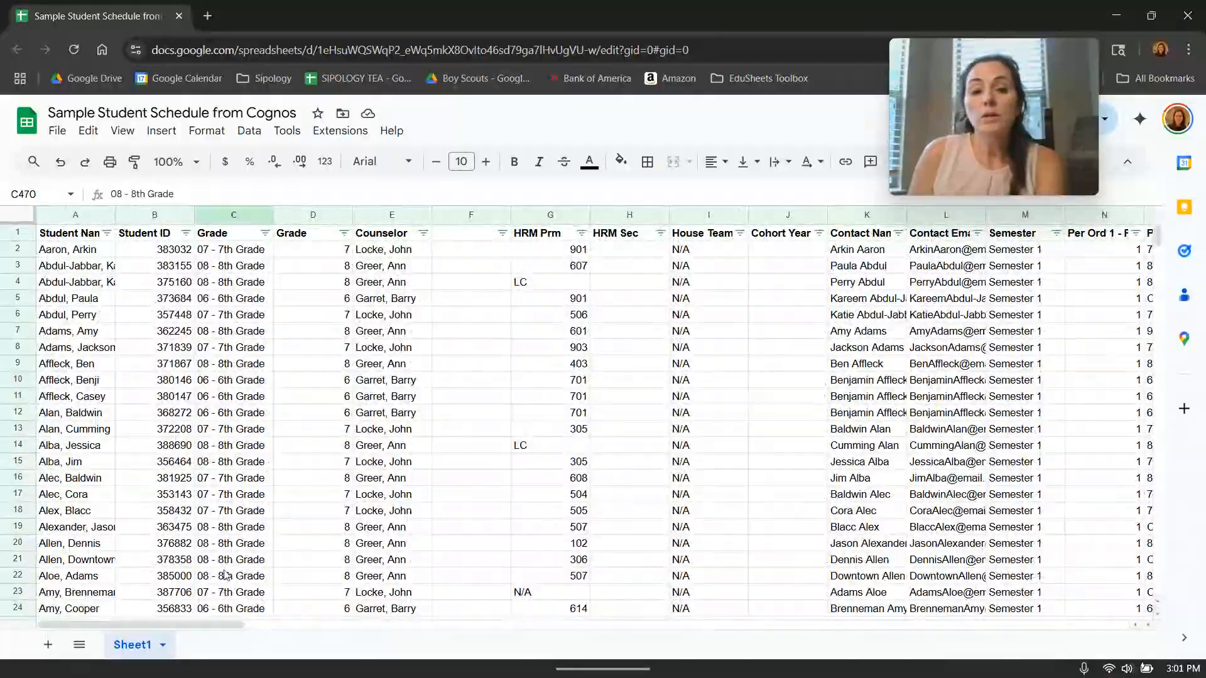
Add alternating row colors with a header row to the student schedule data.
left_click_drag(213, 625, 126, 565)
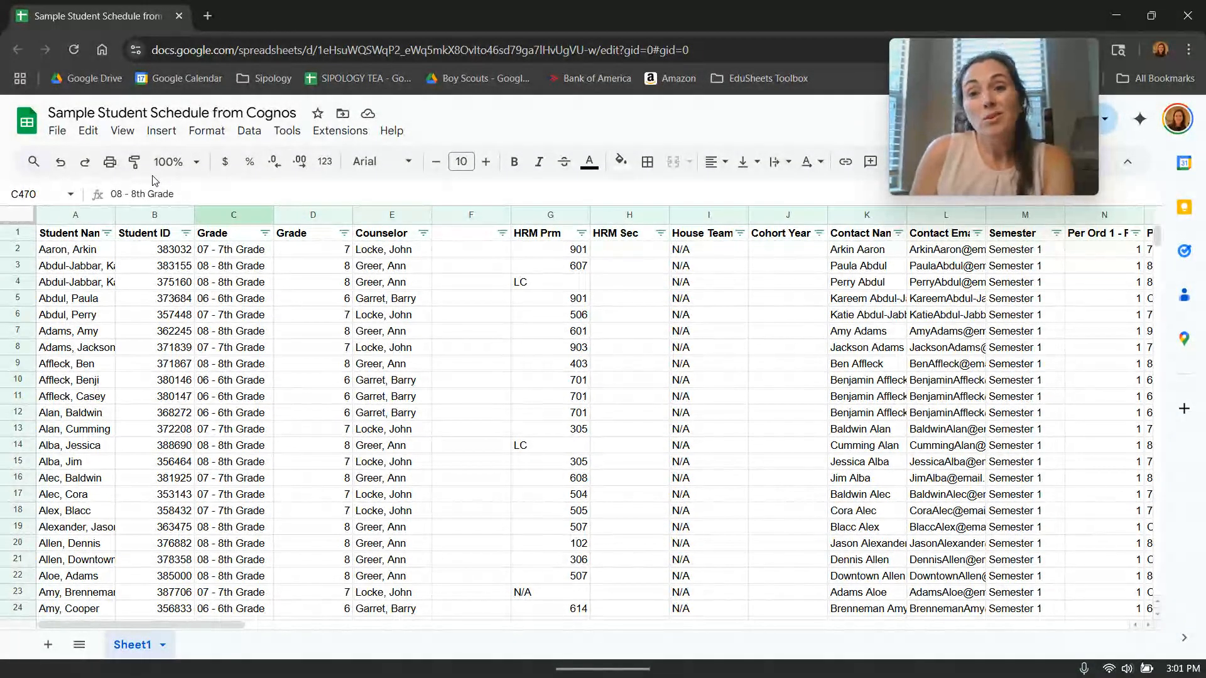
left_click(207, 130)
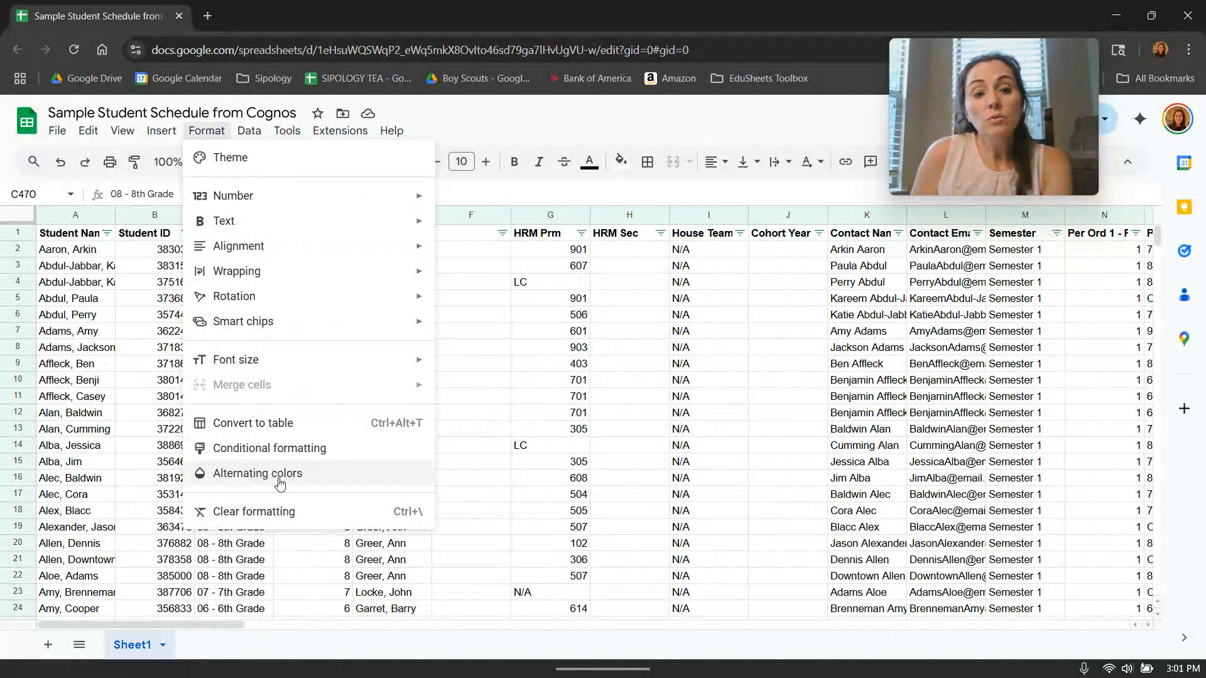
left_click(281, 475)
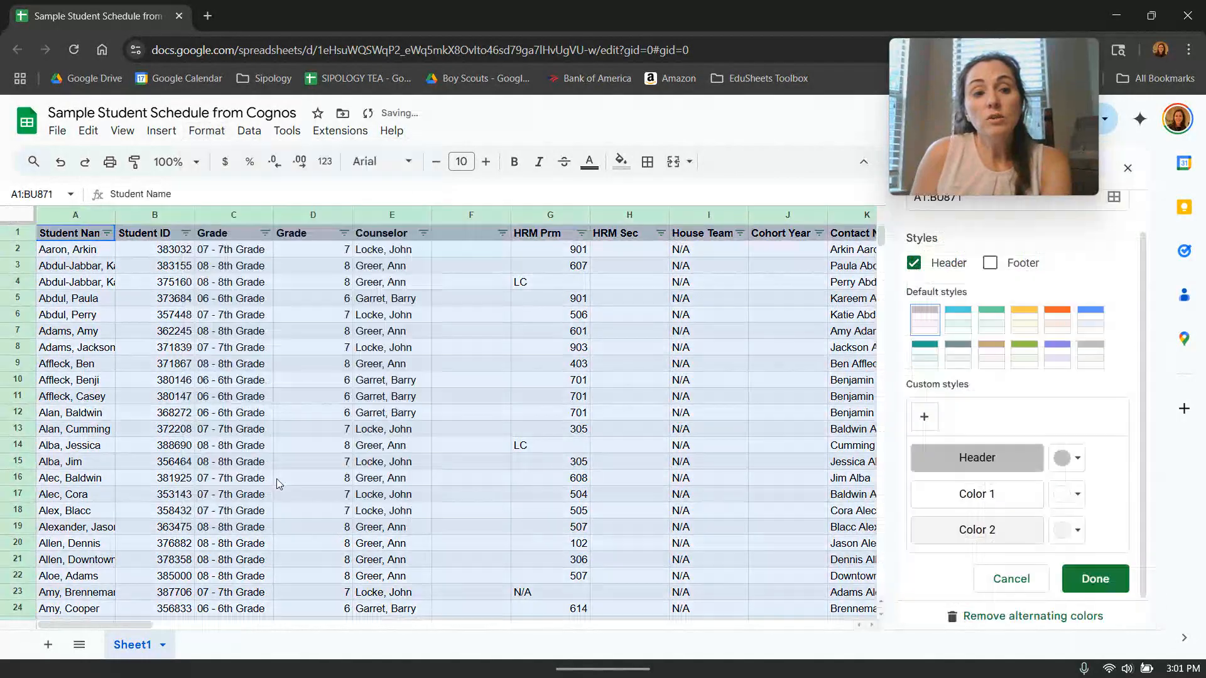
Try the blue, orange, purple, green, tan, slate and teal default styles for the alternating colors.
left_click(1092, 323)
left_click(1057, 321)
left_click(1061, 359)
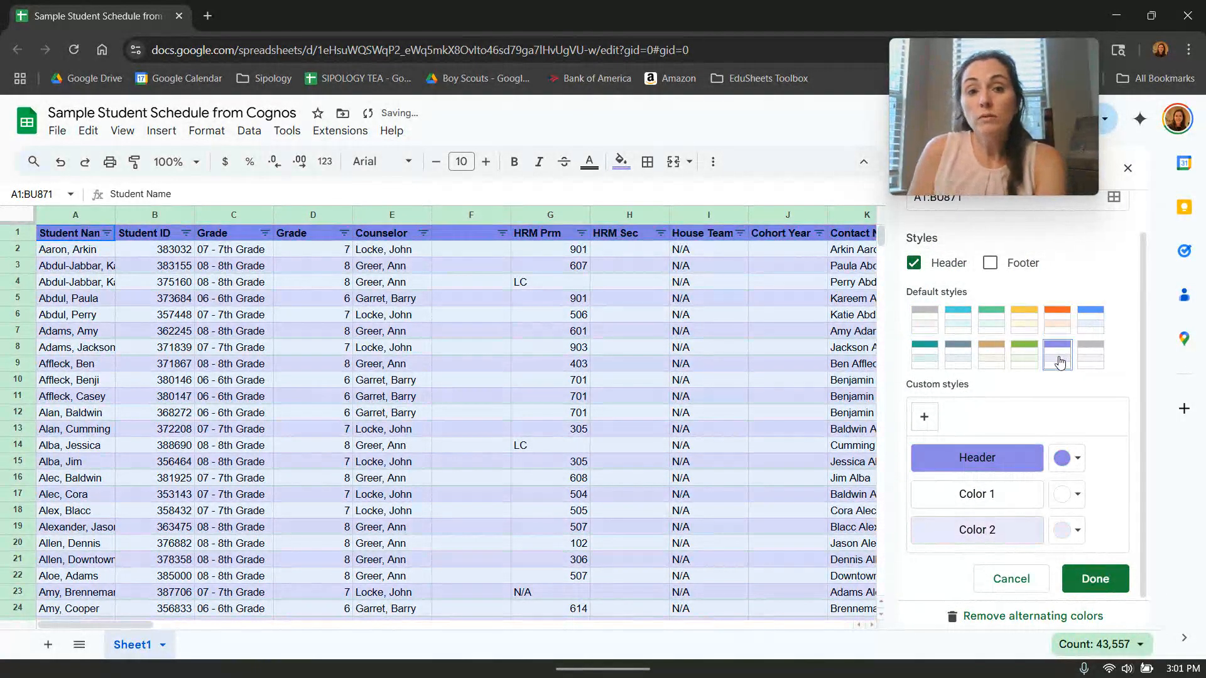
left_click(1027, 361)
left_click(994, 363)
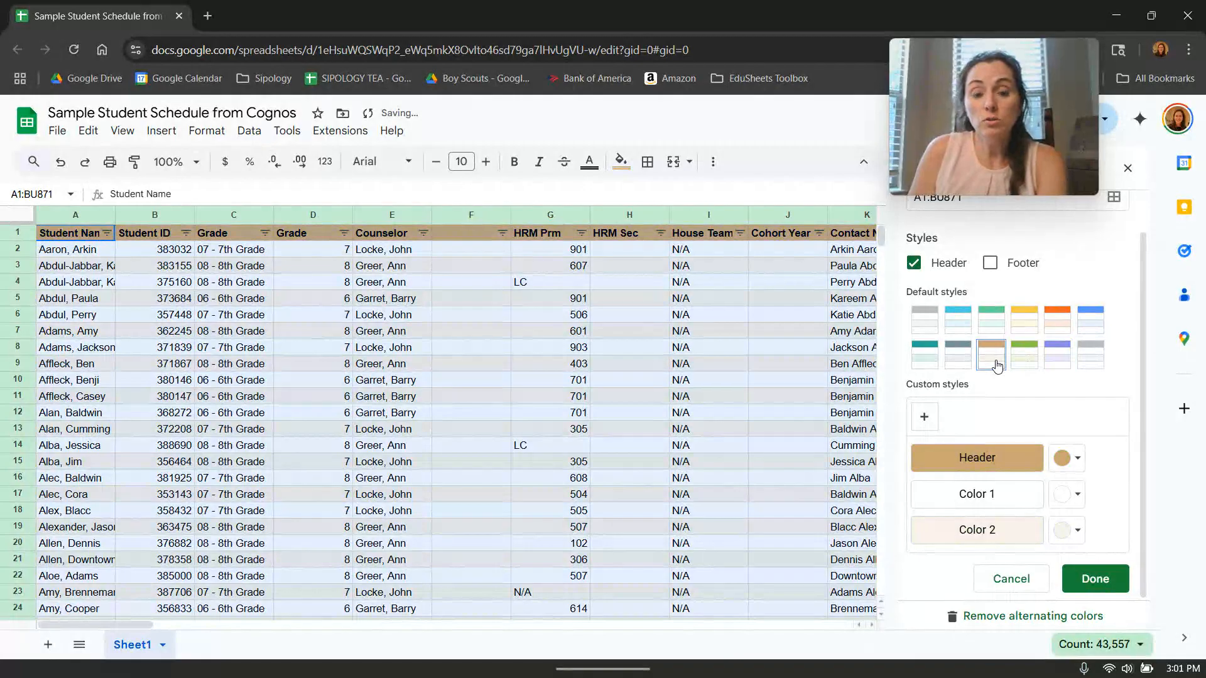
left_click(959, 358)
left_click(927, 362)
Set the alternating colors to the first grey default style and finish the formatting.
left_click(927, 328)
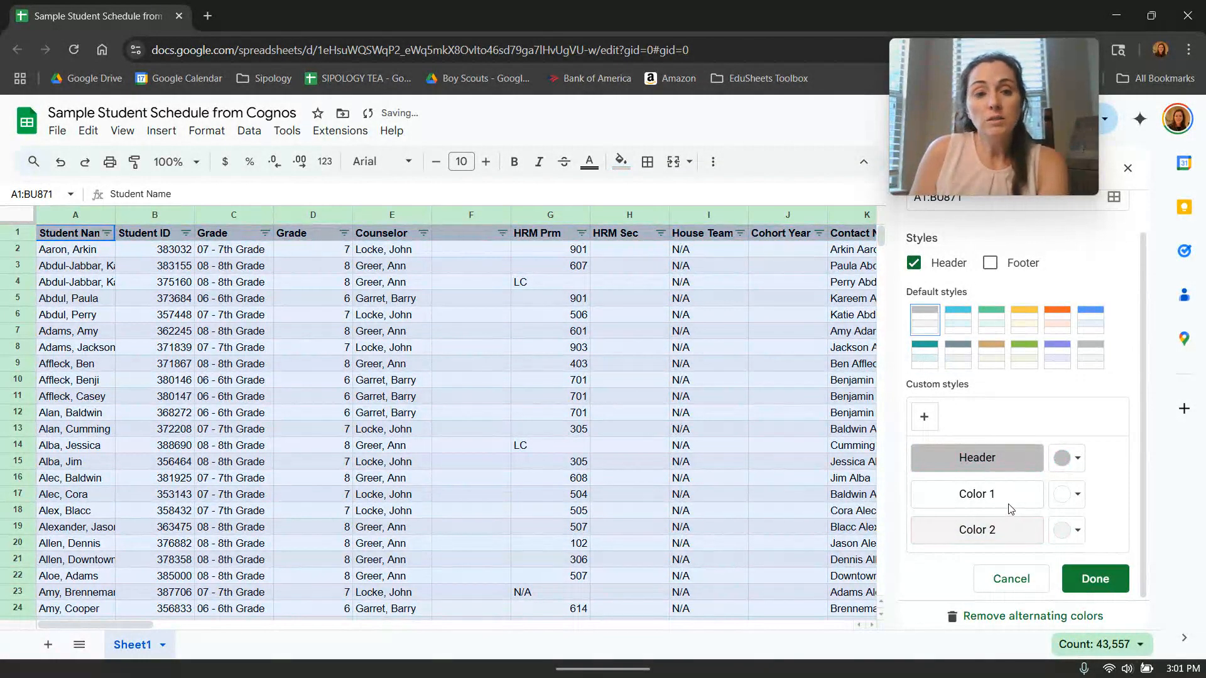
left_click(1087, 583)
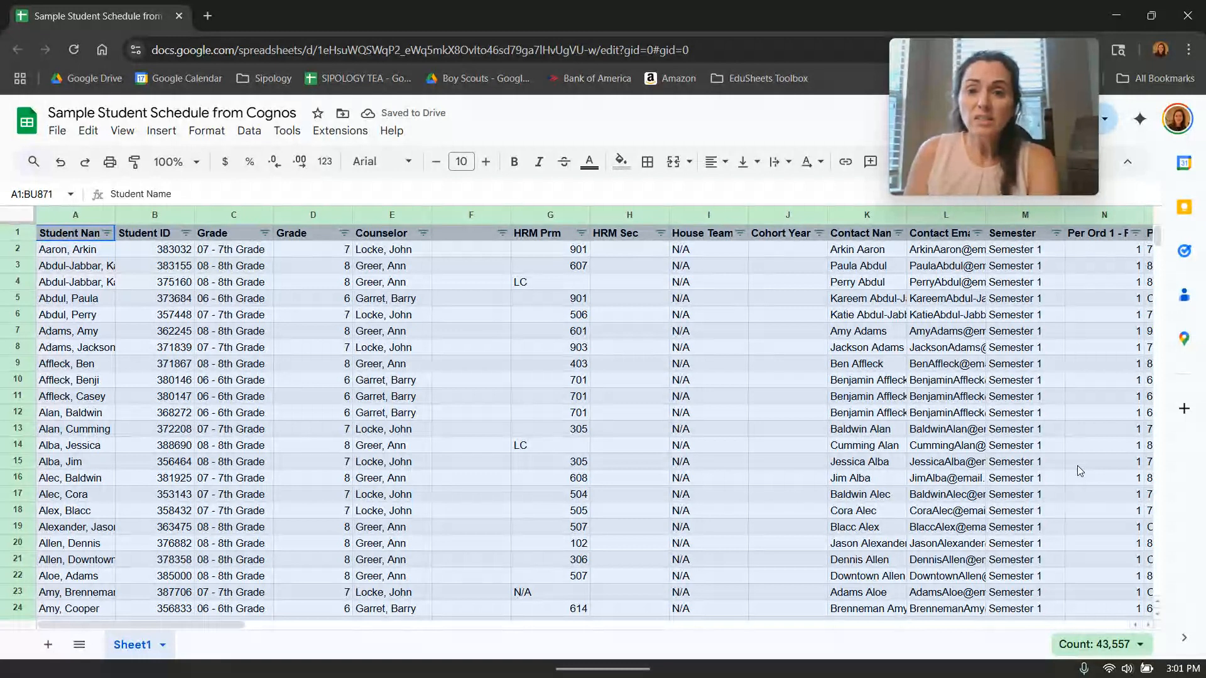
left_click(571, 439)
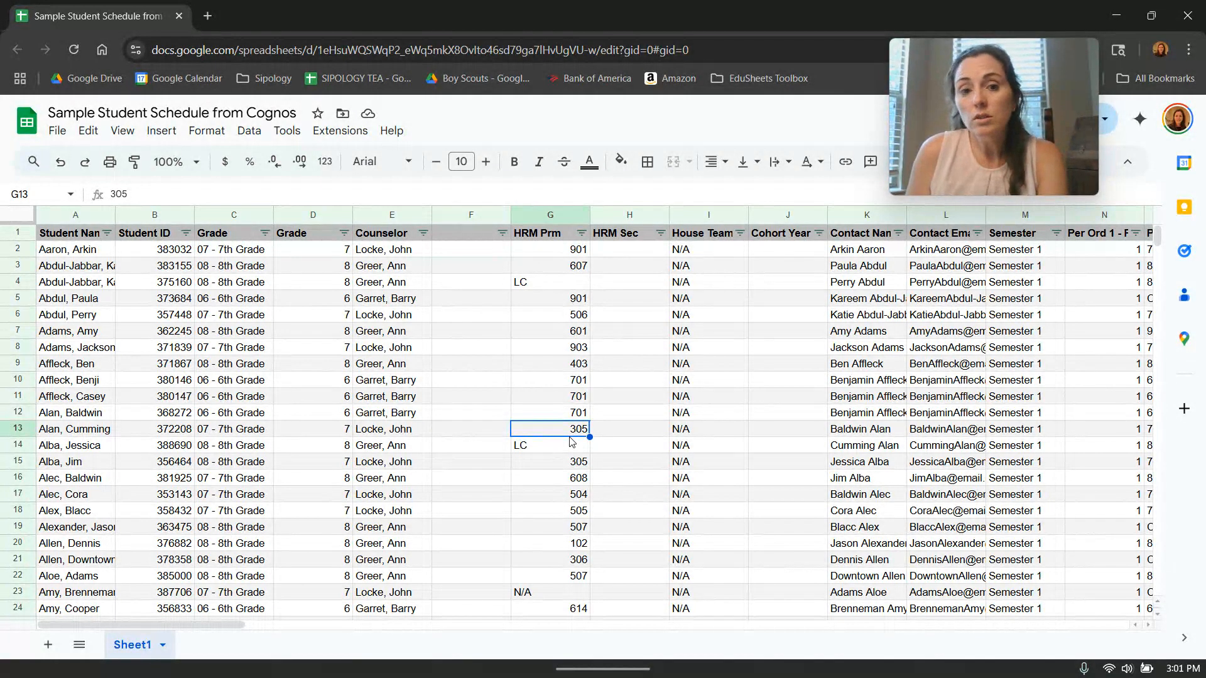
Start a conditional formatting rule on the sheet and limit its range to the Counselor column, e:e.
left_click(399, 214)
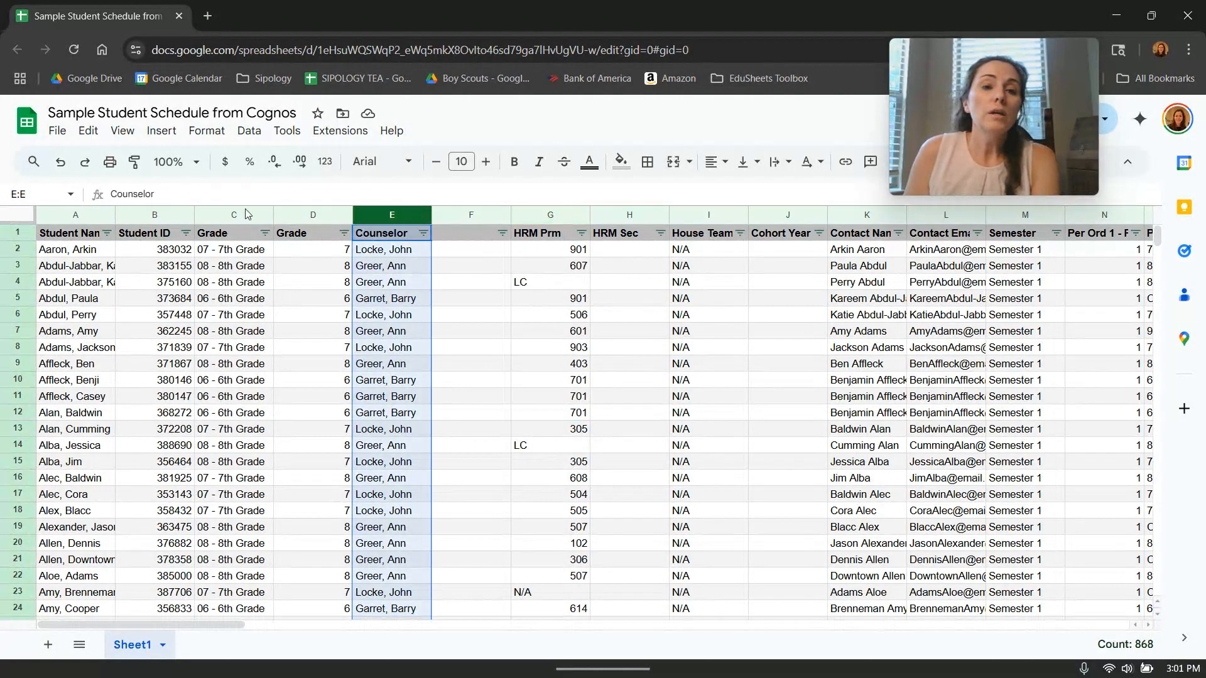
left_click_drag(320, 347, 321, 331)
left_click(8, 213)
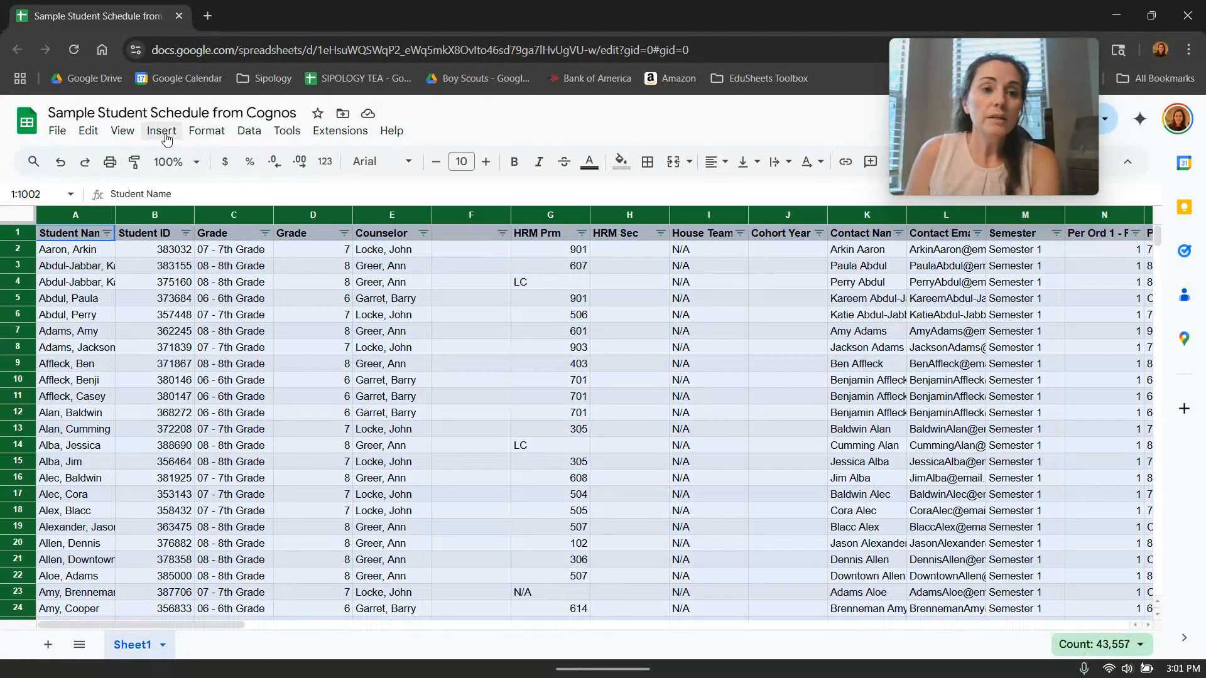
left_click(207, 131)
left_click(324, 449)
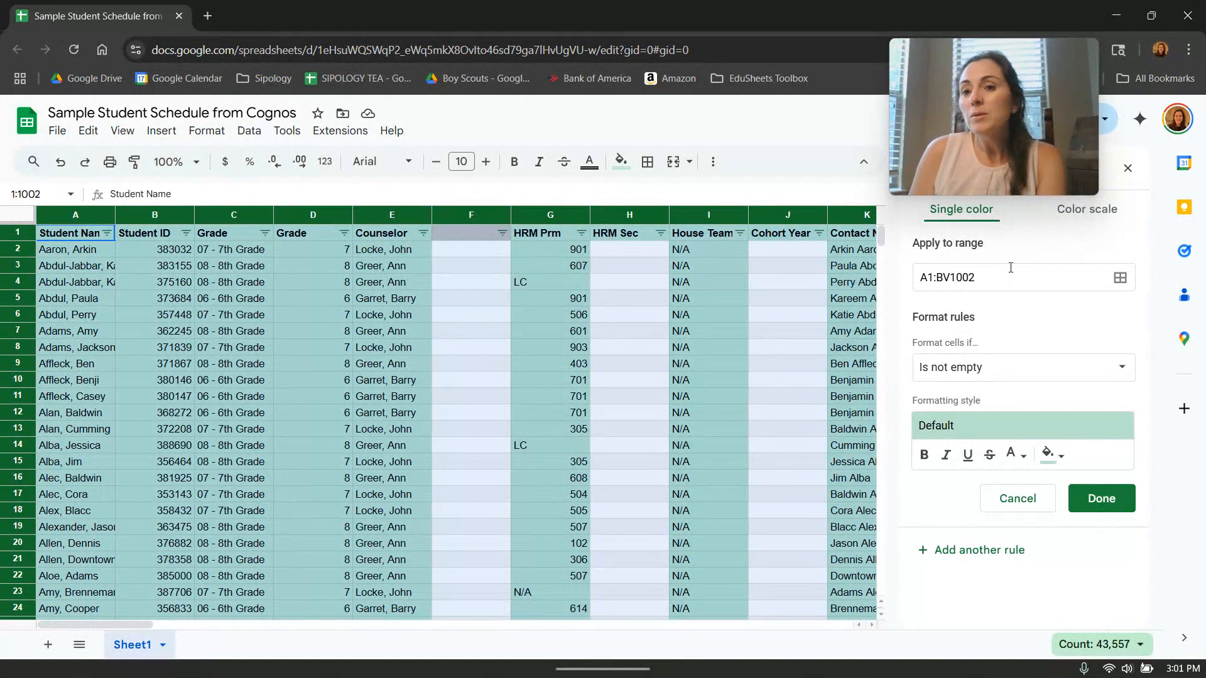
left_click(1013, 275)
key("ctrl+a")
type("e:e")
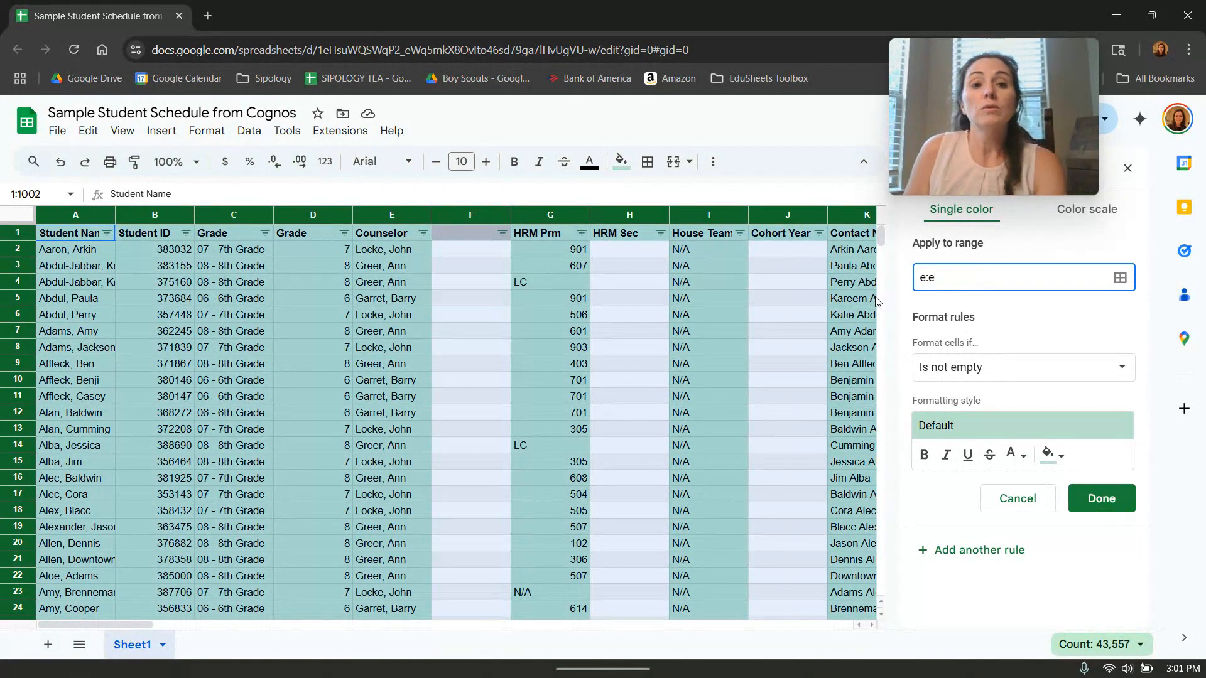
Make the rule apply when the text contains the first name of the counselor in E2.
left_click(994, 376)
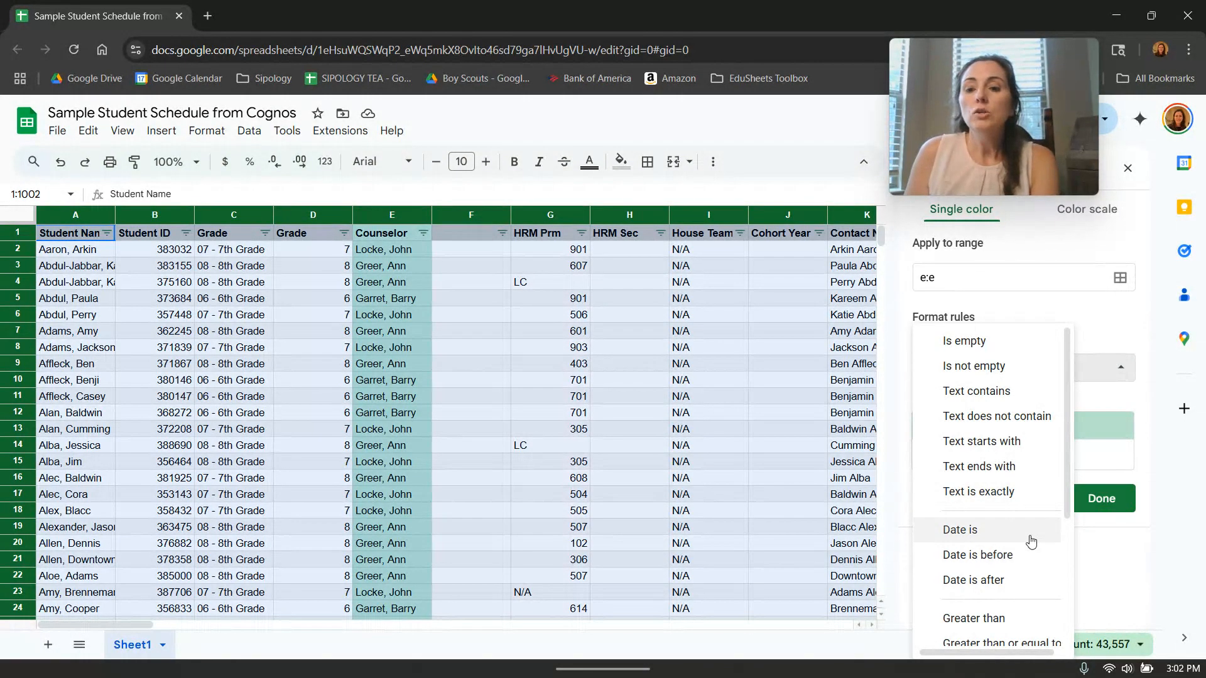
scroll(1034, 612, "down", 1)
scroll(1044, 561, "up", 1)
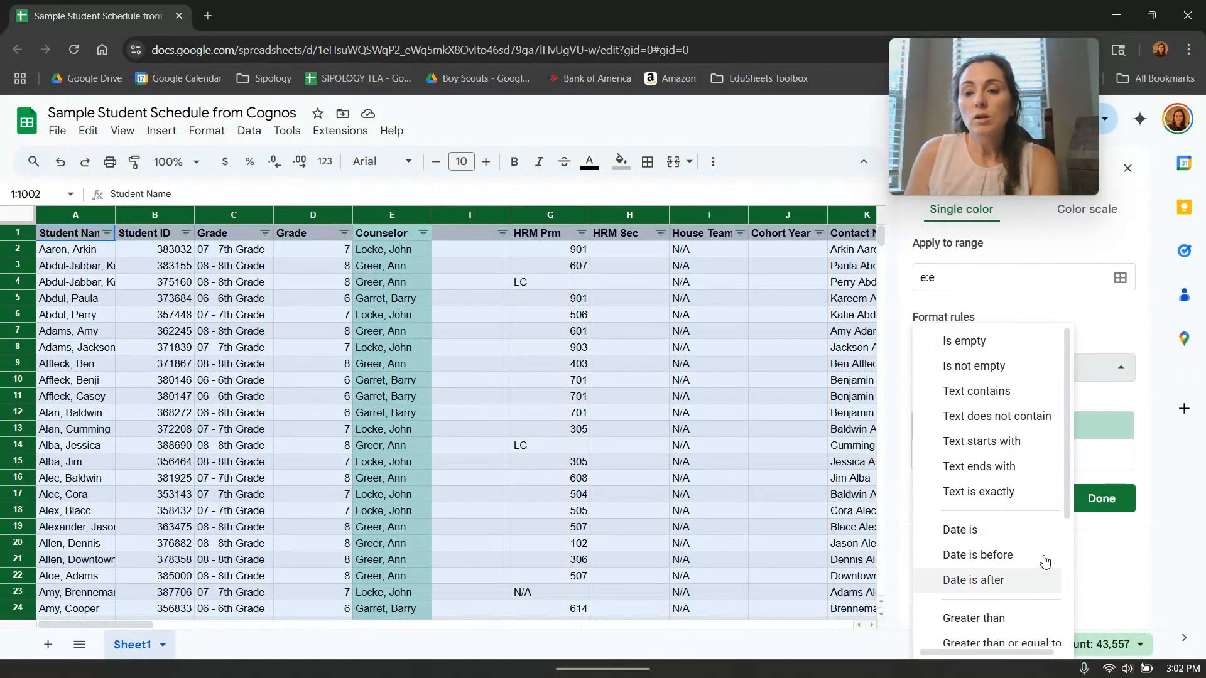
left_click(1030, 496)
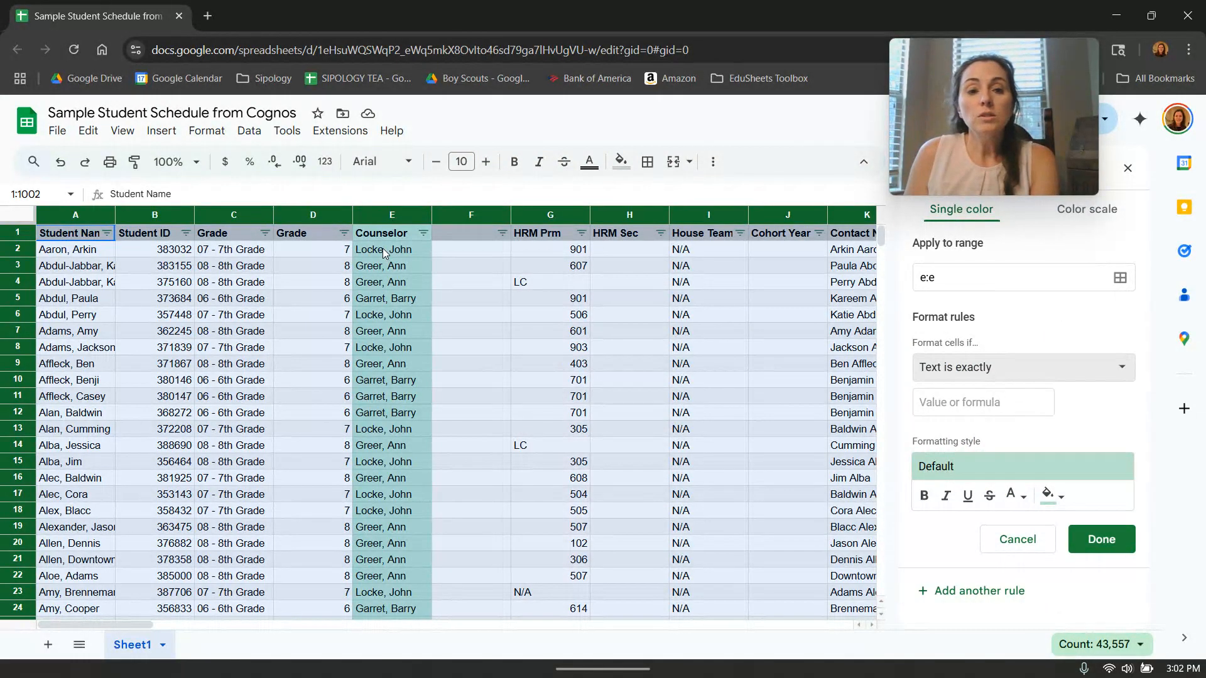
left_click(968, 404)
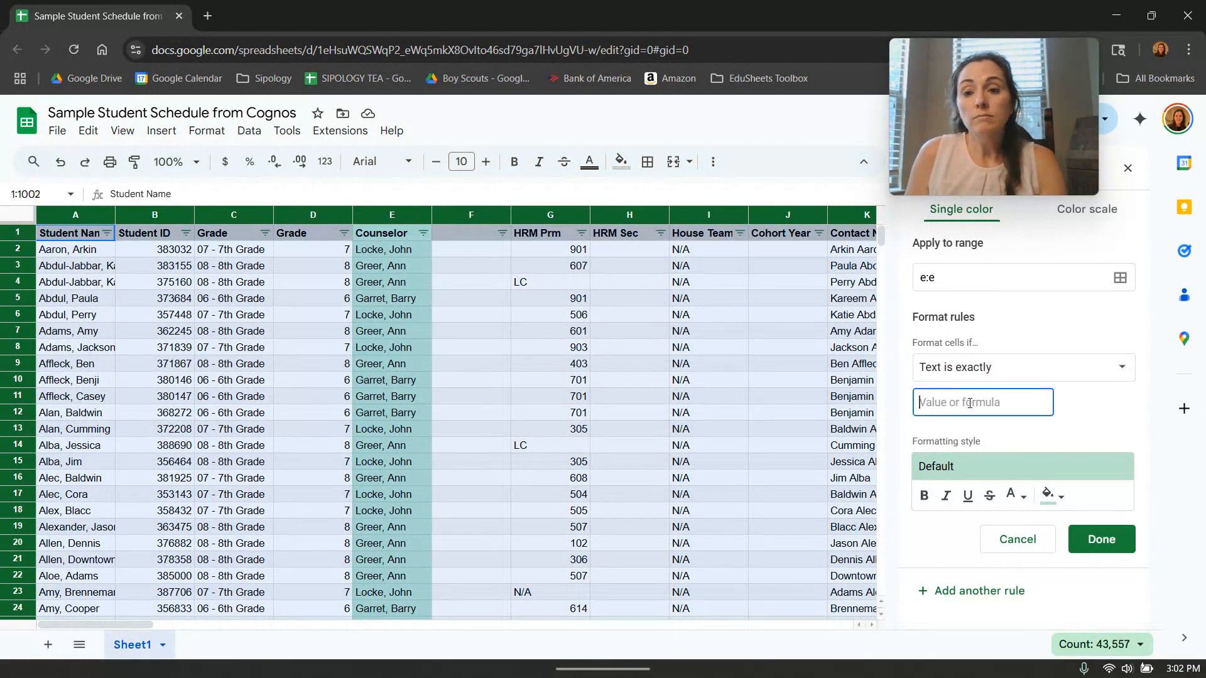
type("John")
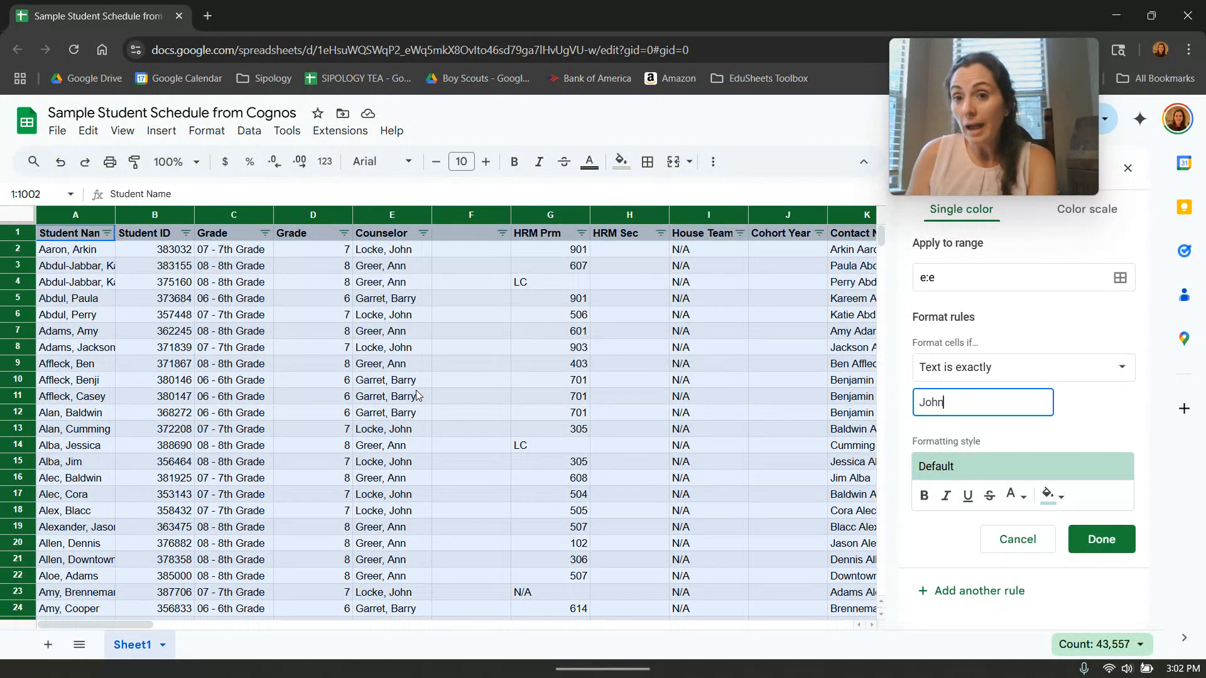
left_click(990, 370)
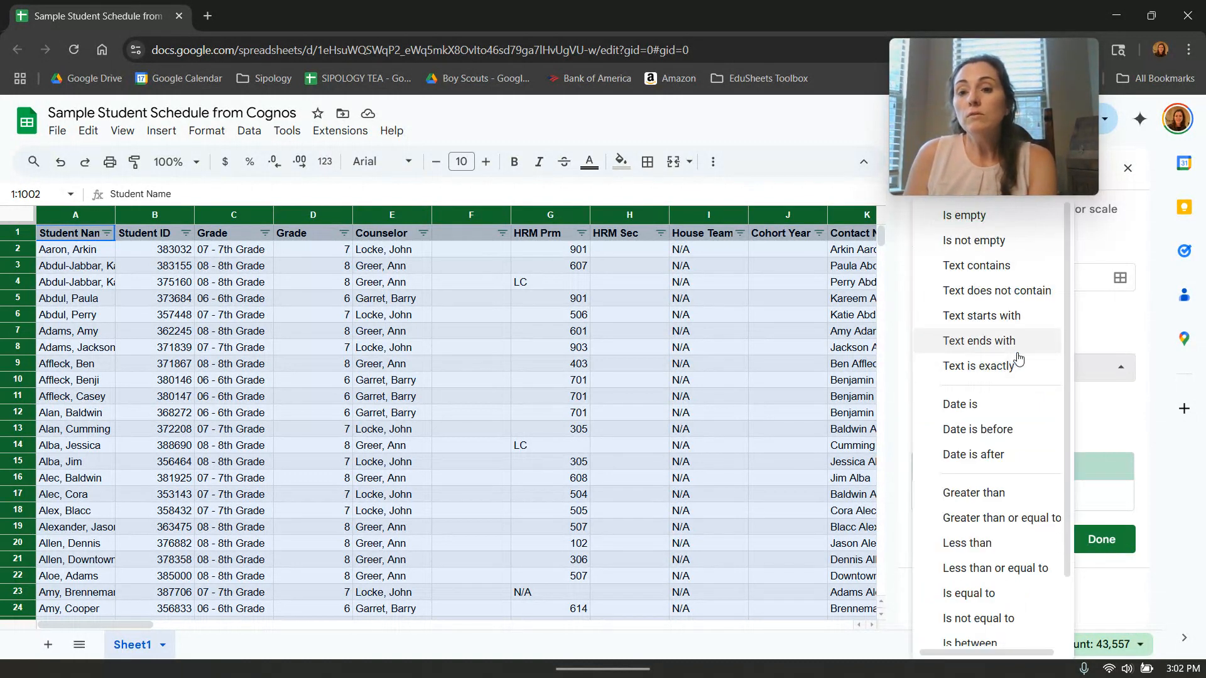
left_click(1024, 268)
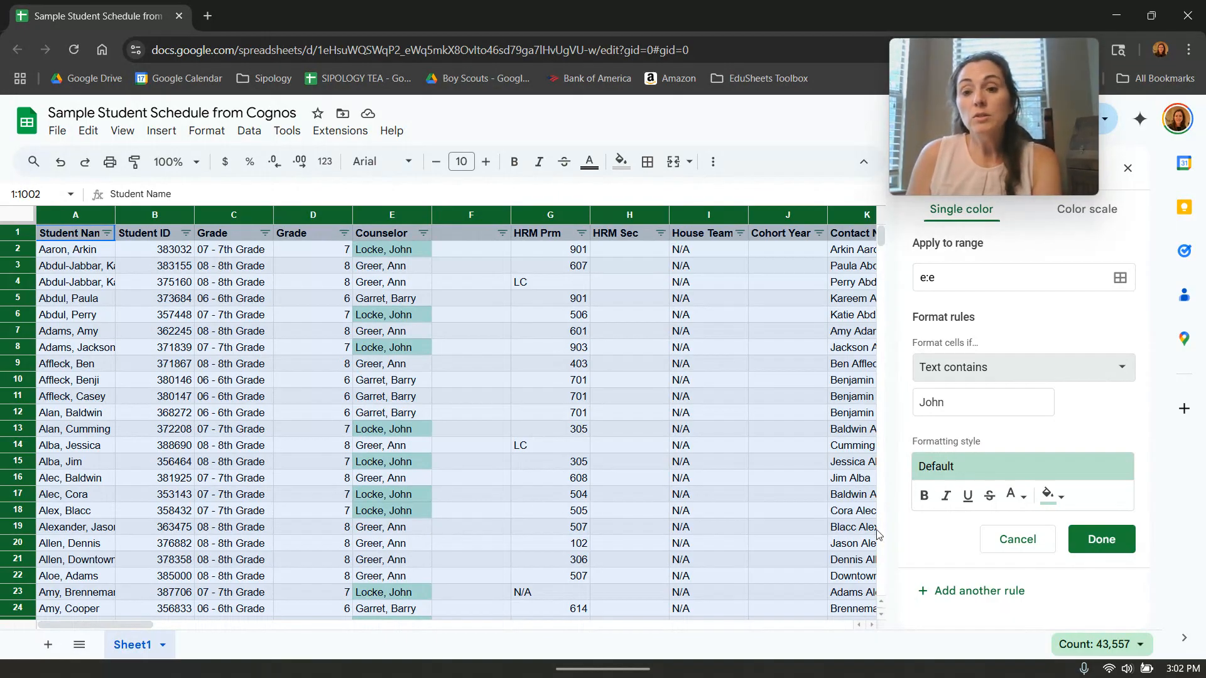
Try bold, italic, underline and strikethrough on the rule's formatting style.
left_click(922, 503)
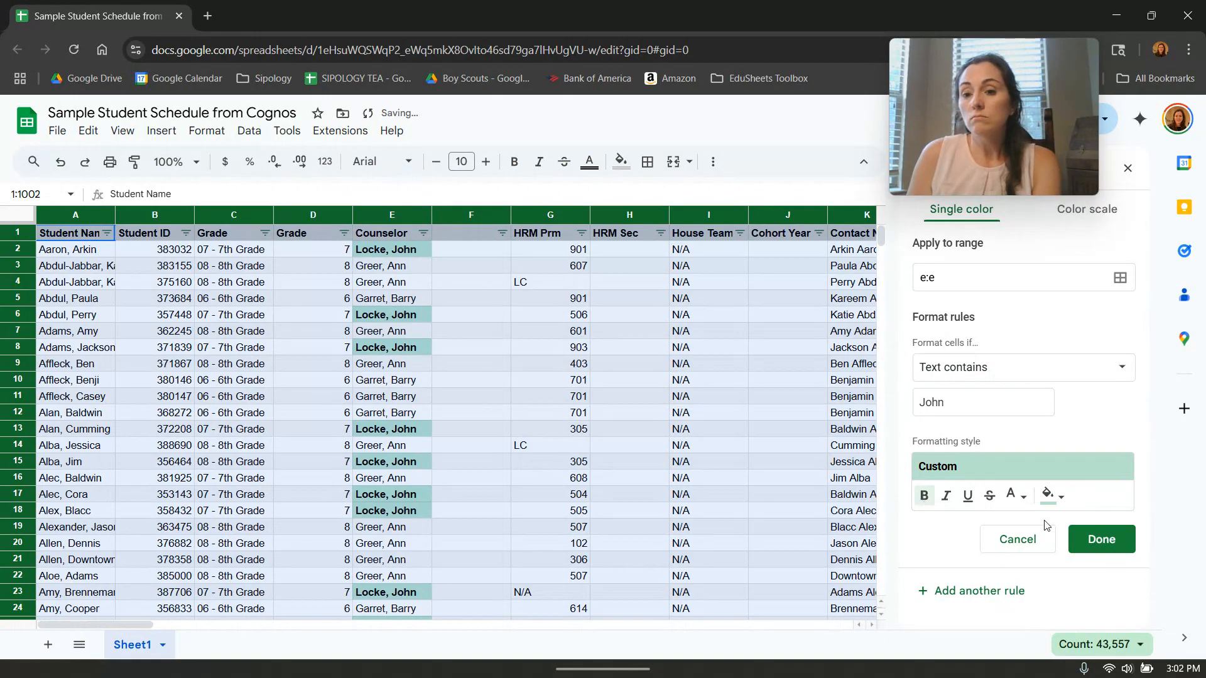
left_click(937, 498)
left_click(932, 496)
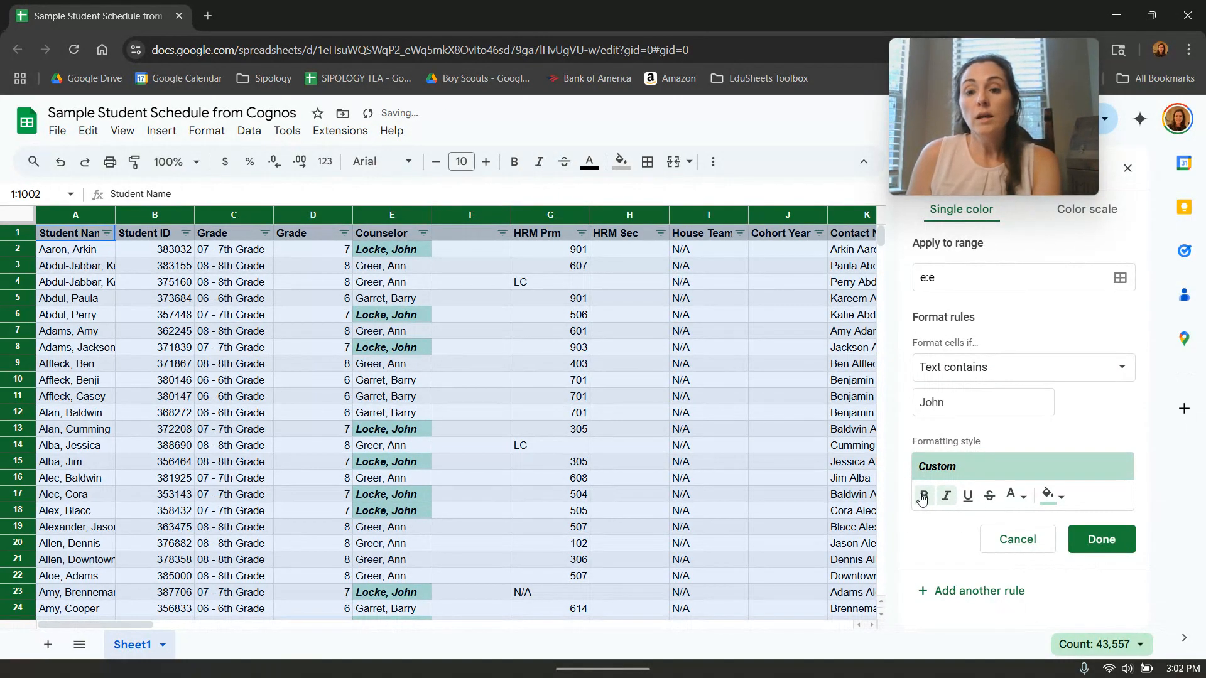
left_click(968, 499)
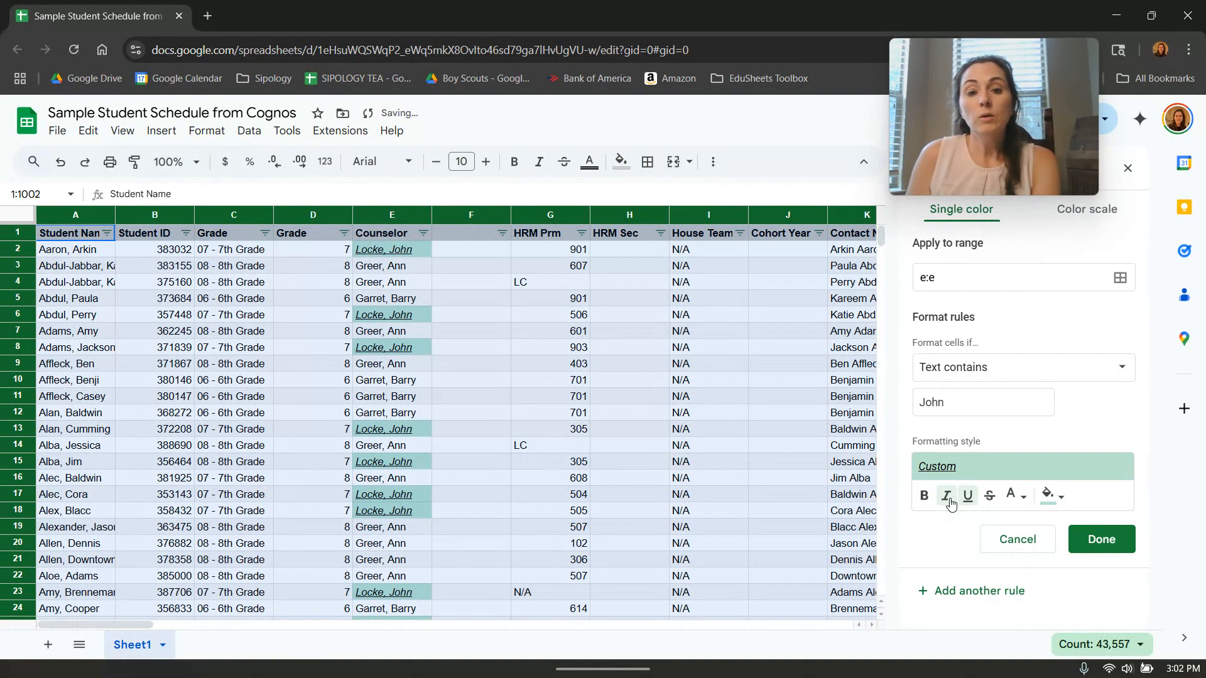
left_click(946, 498)
left_click(991, 496)
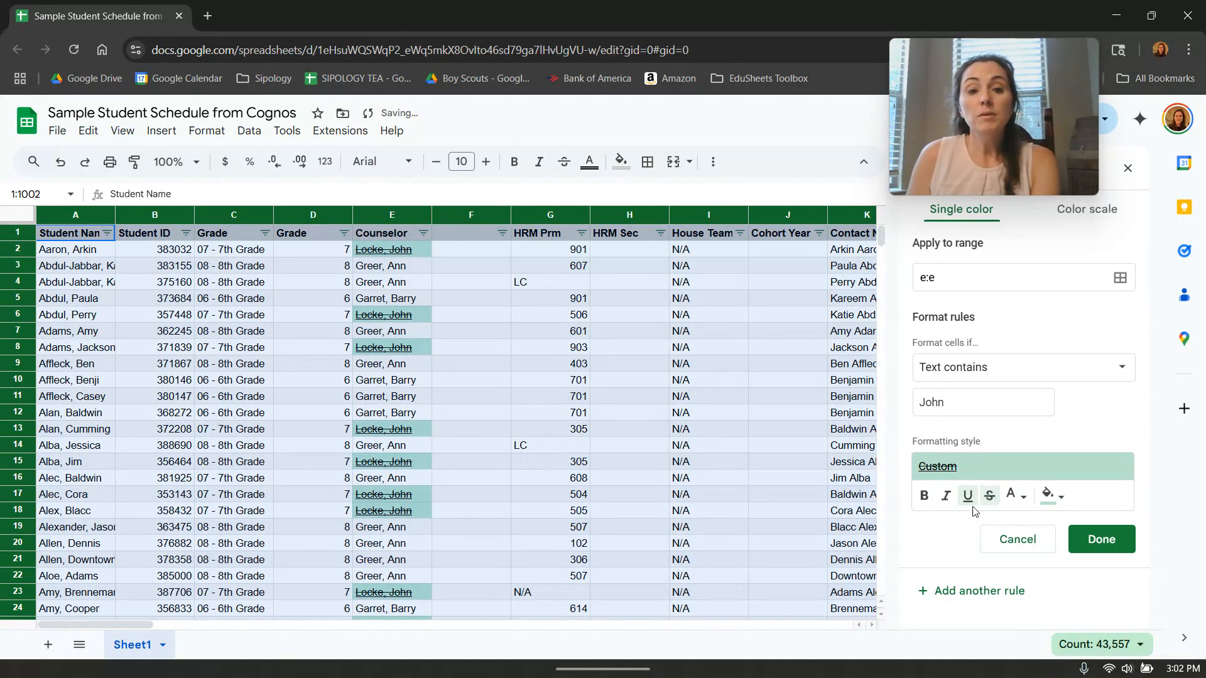
left_click(967, 496)
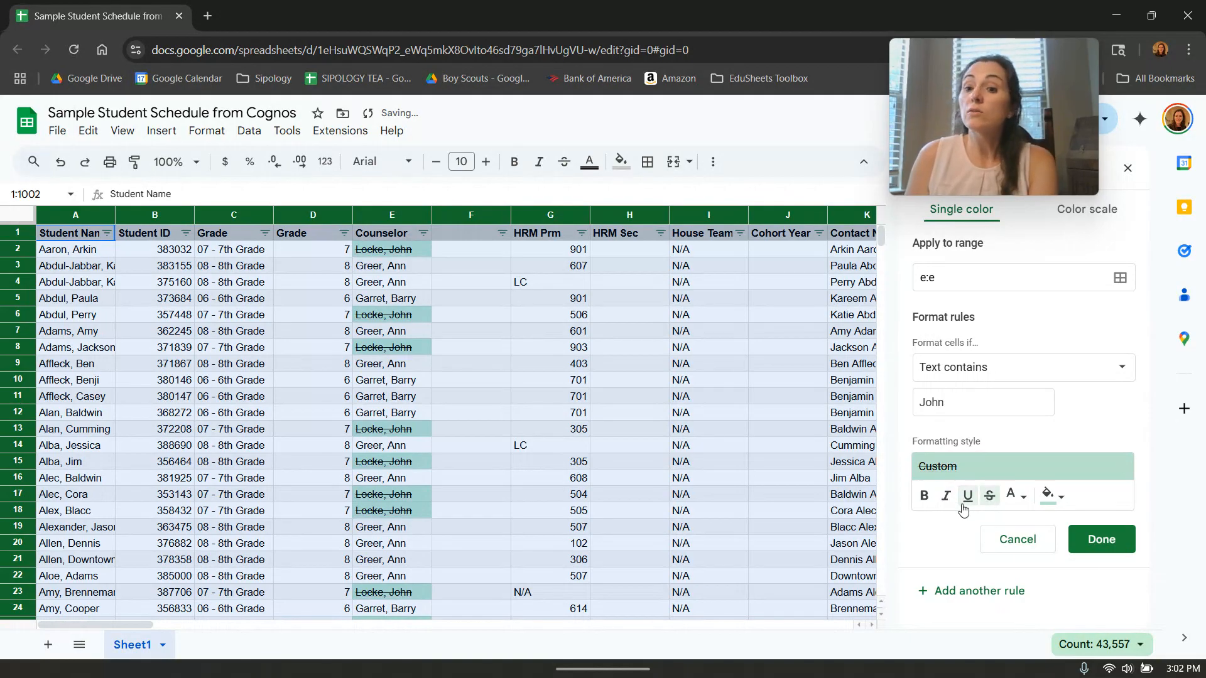
Give the rule's formatting style dark red text without strikethrough and a light green fill.
left_click(1013, 499)
left_click(1035, 346)
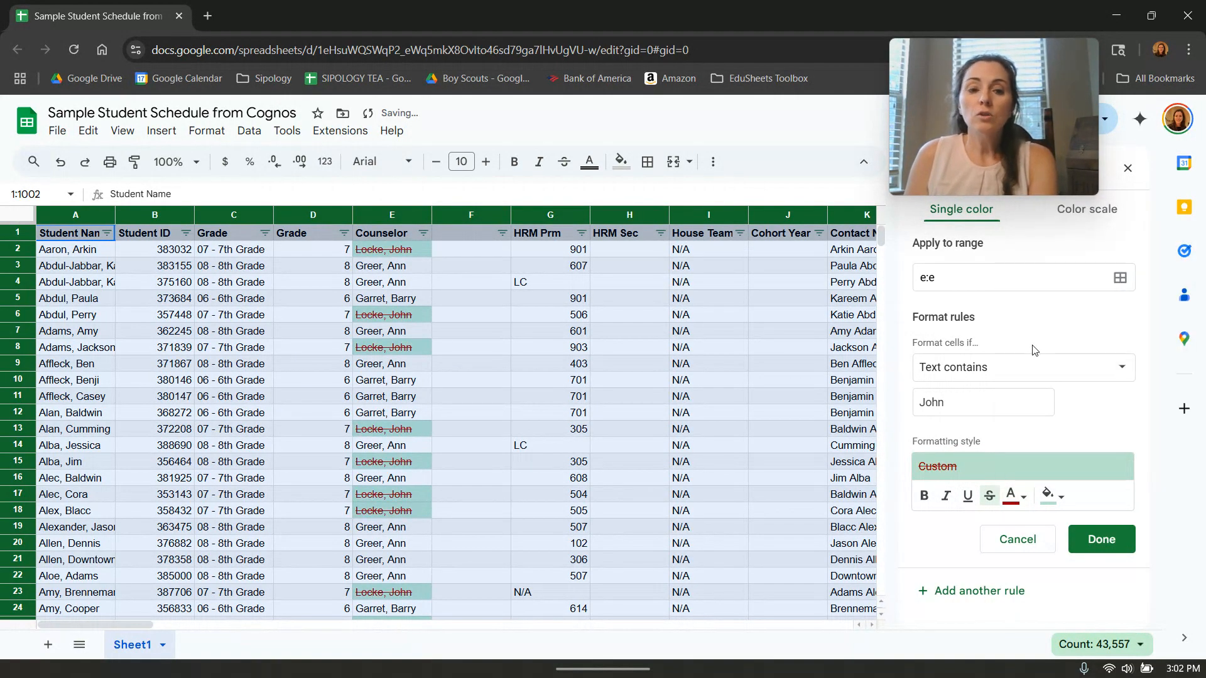
left_click(989, 496)
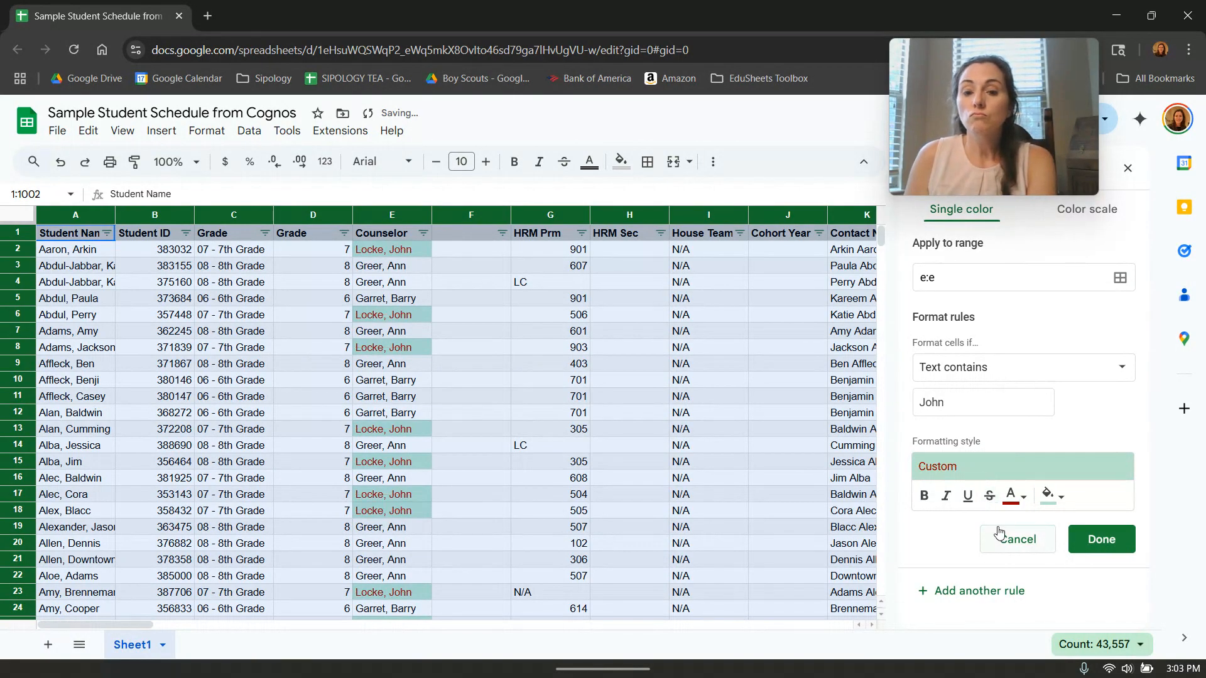
left_click(1067, 503)
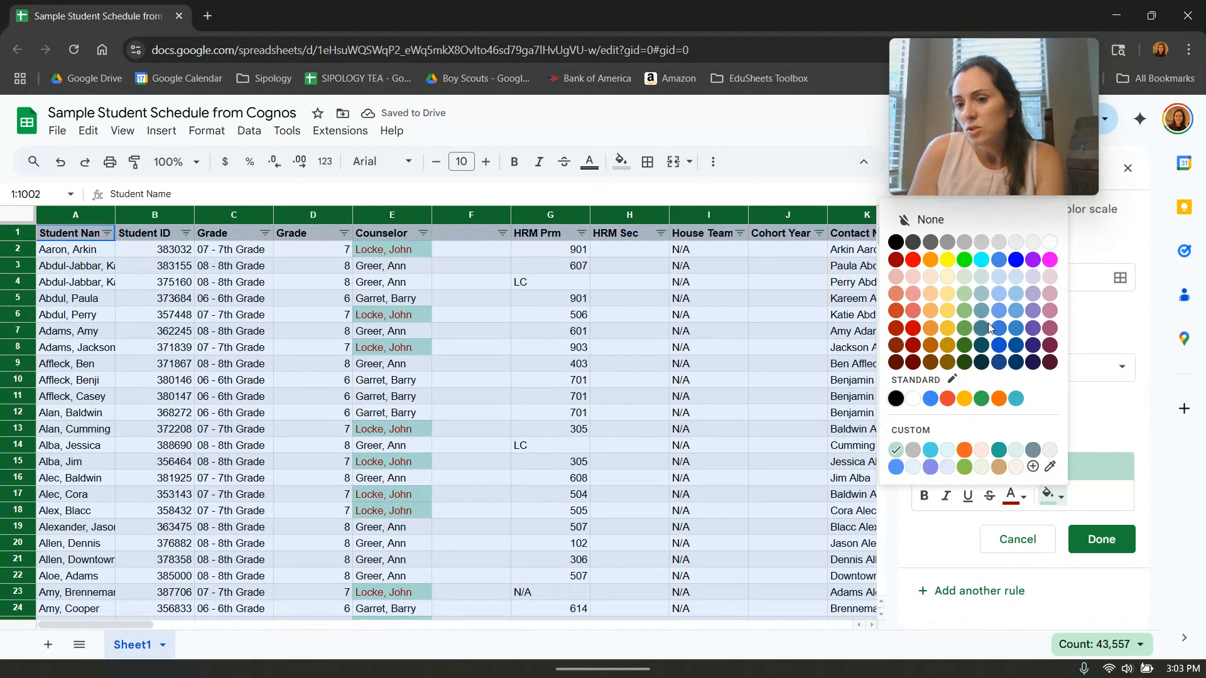
left_click(965, 273)
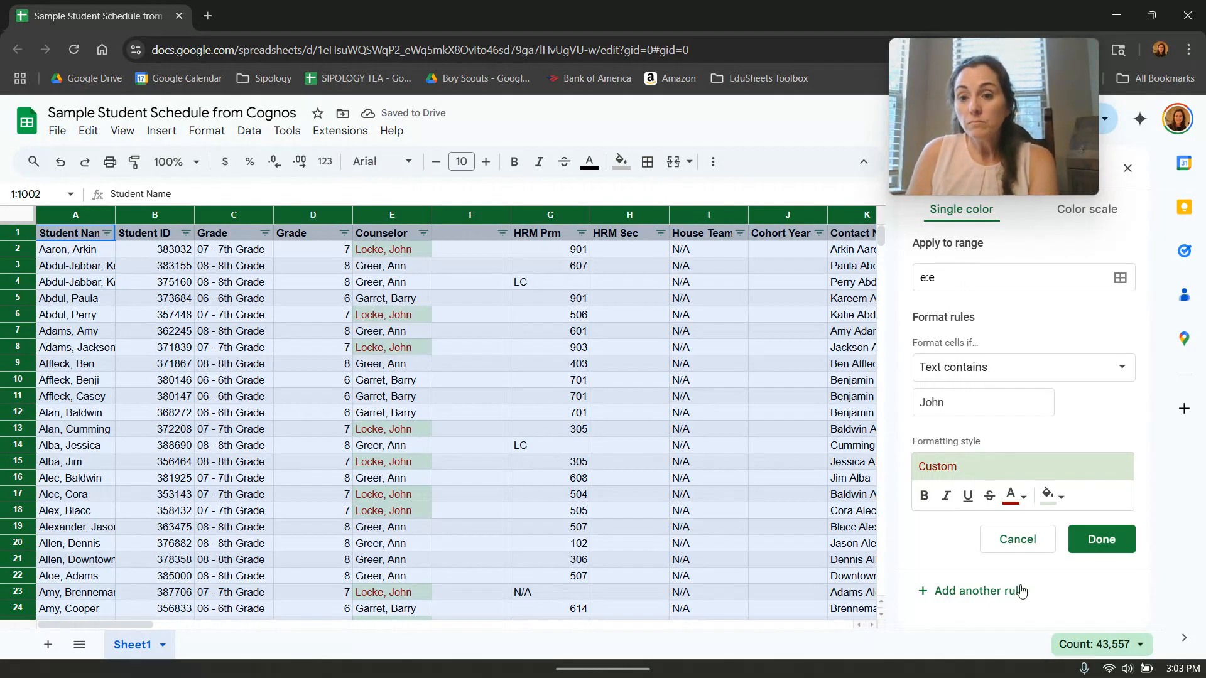
Add bold, italic, underline and strikethrough to the rule's formatting style and save the rule.
left_click(926, 498)
left_click(946, 495)
left_click(968, 496)
left_click(990, 496)
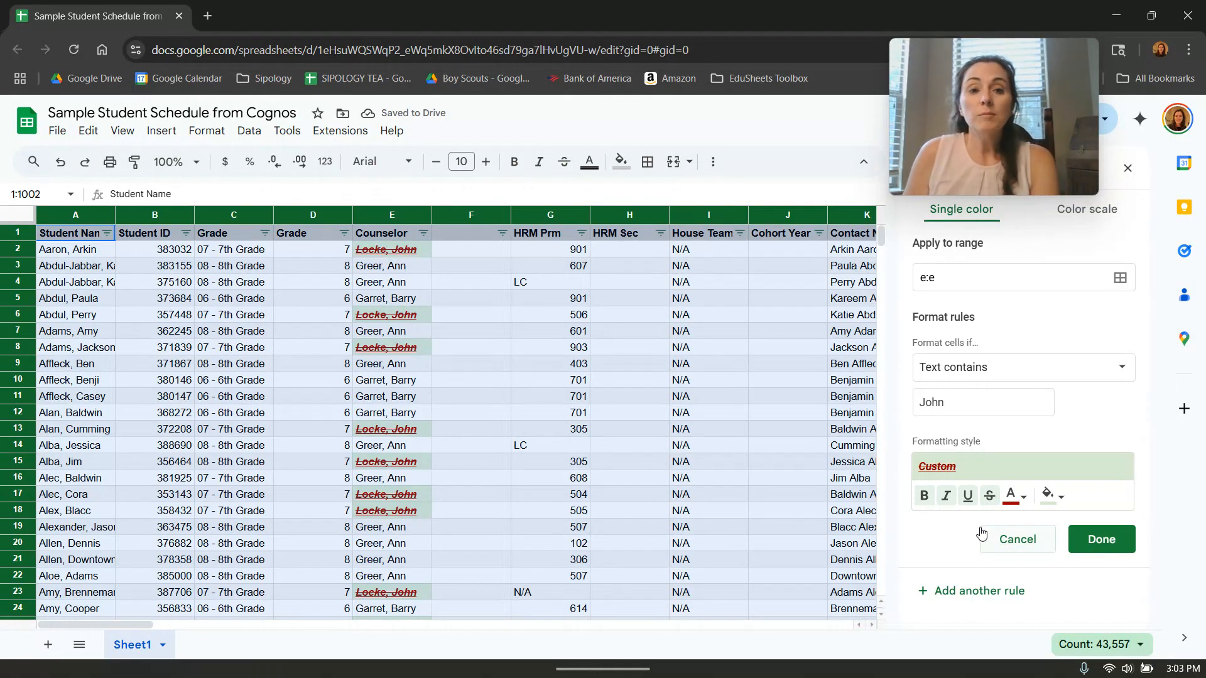
left_click(1102, 540)
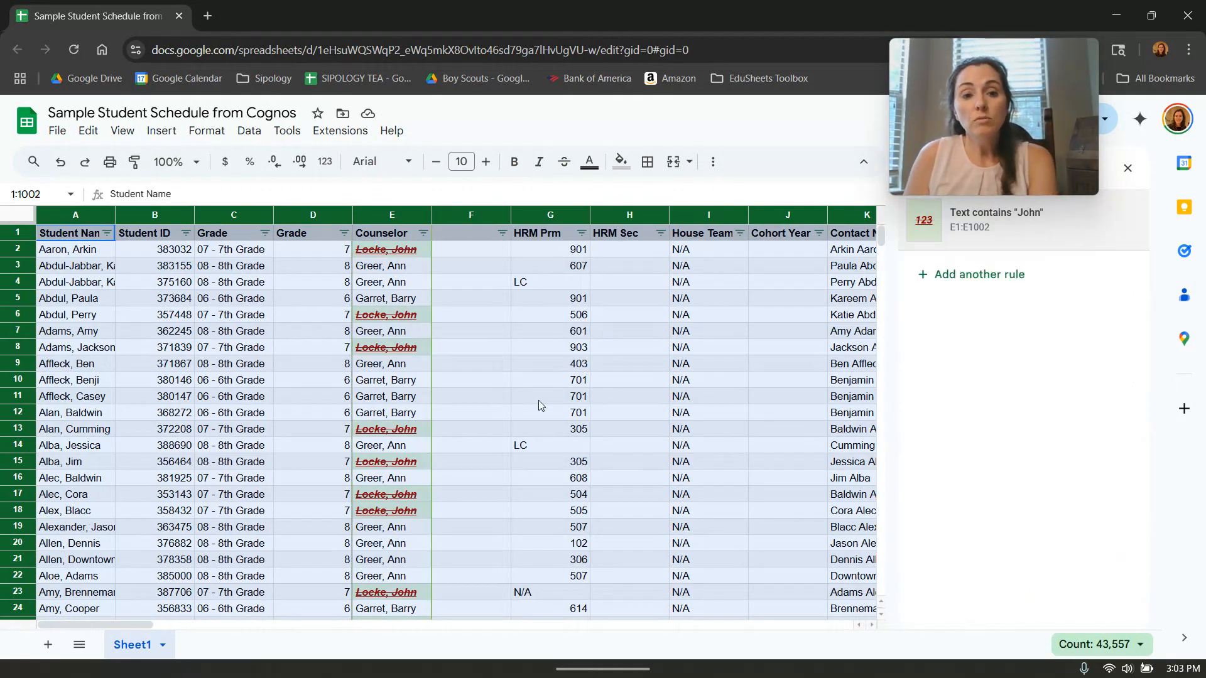
Test the rule by replacing the counselor in E3 with the full counselor name used in E2.
scroll(510, 405, "down", 10)
scroll(510, 406, "up", 10)
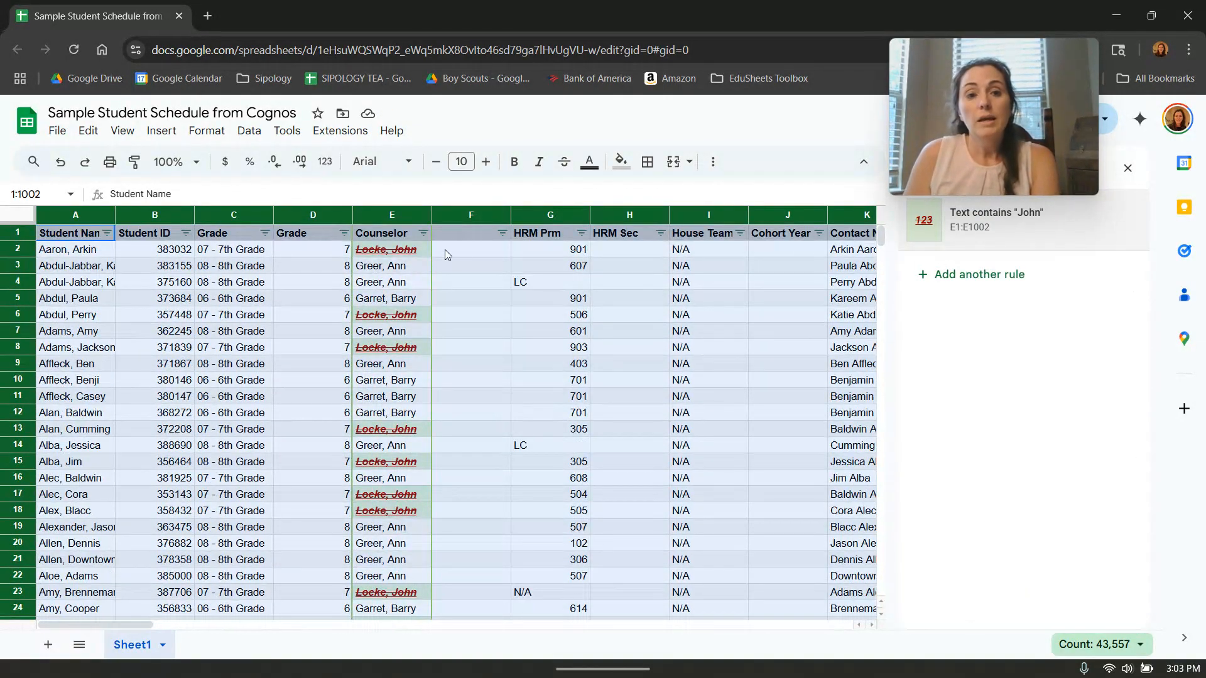
left_click(402, 265)
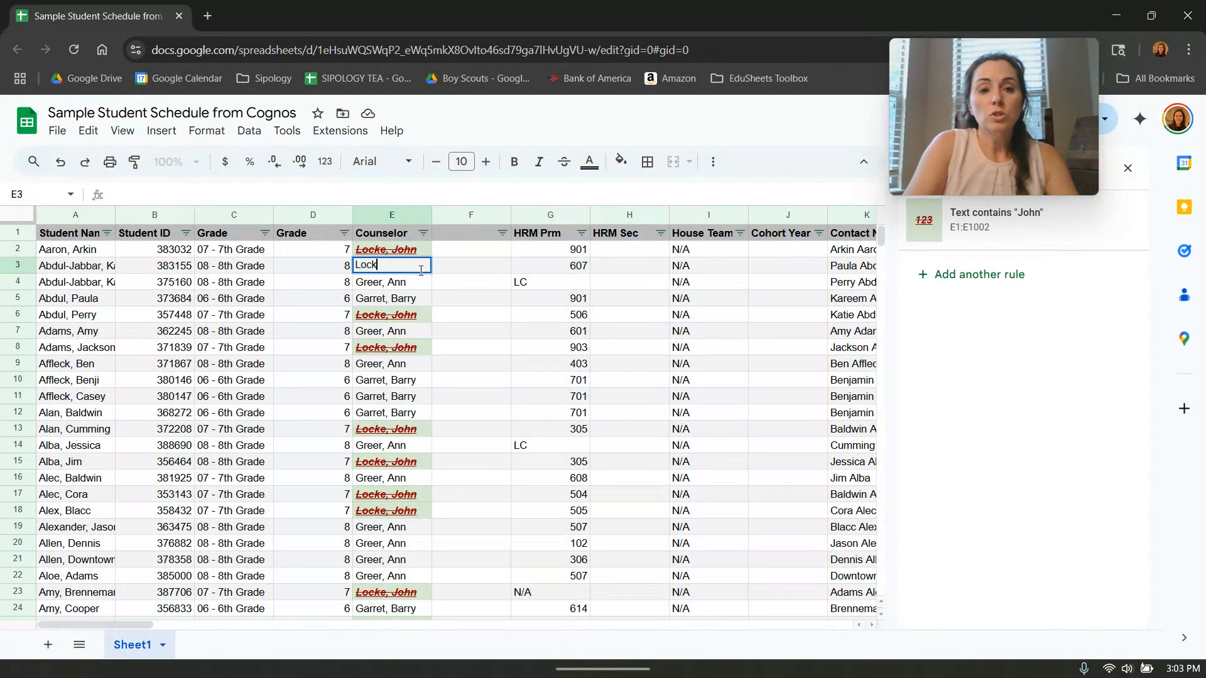
left_click(443, 270)
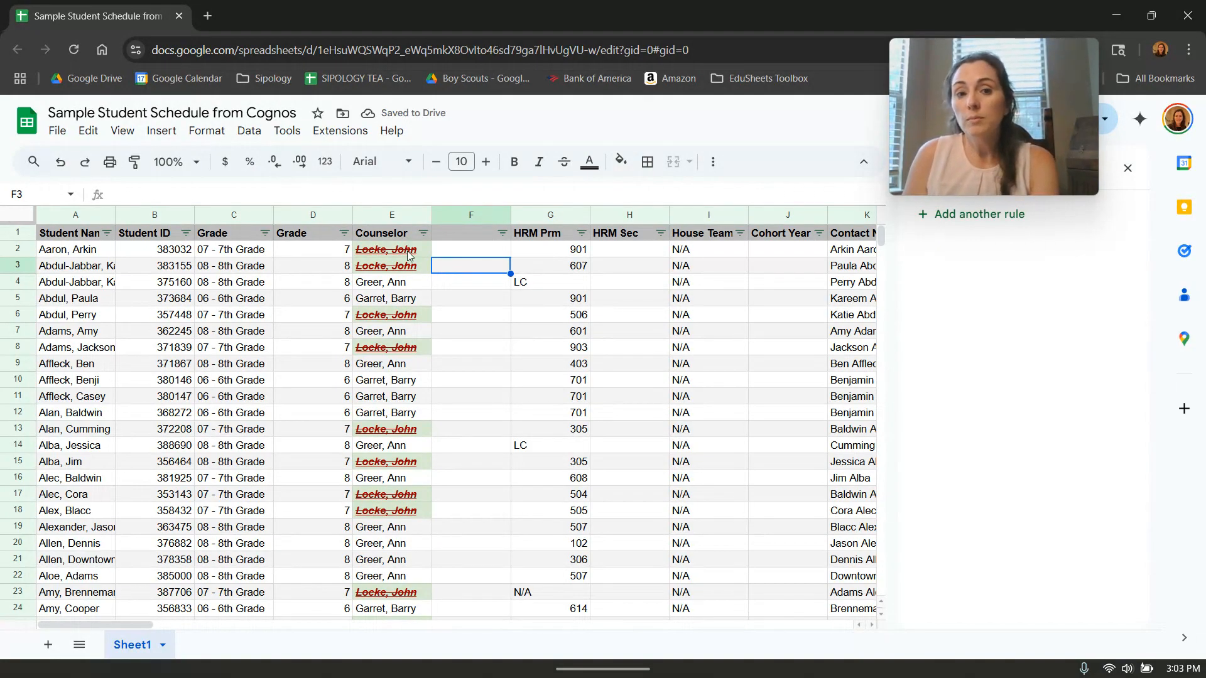
Restore the counselor in E3 by entering the same counselor name as in E4.
left_click(394, 265)
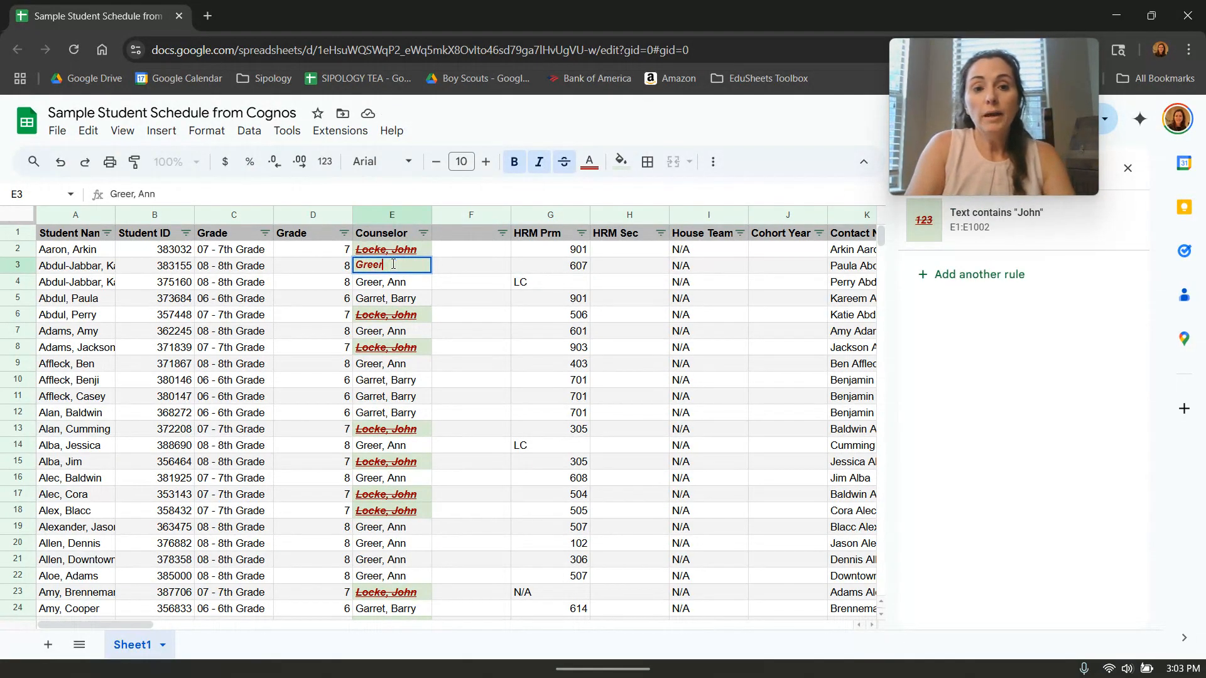
left_click(469, 270)
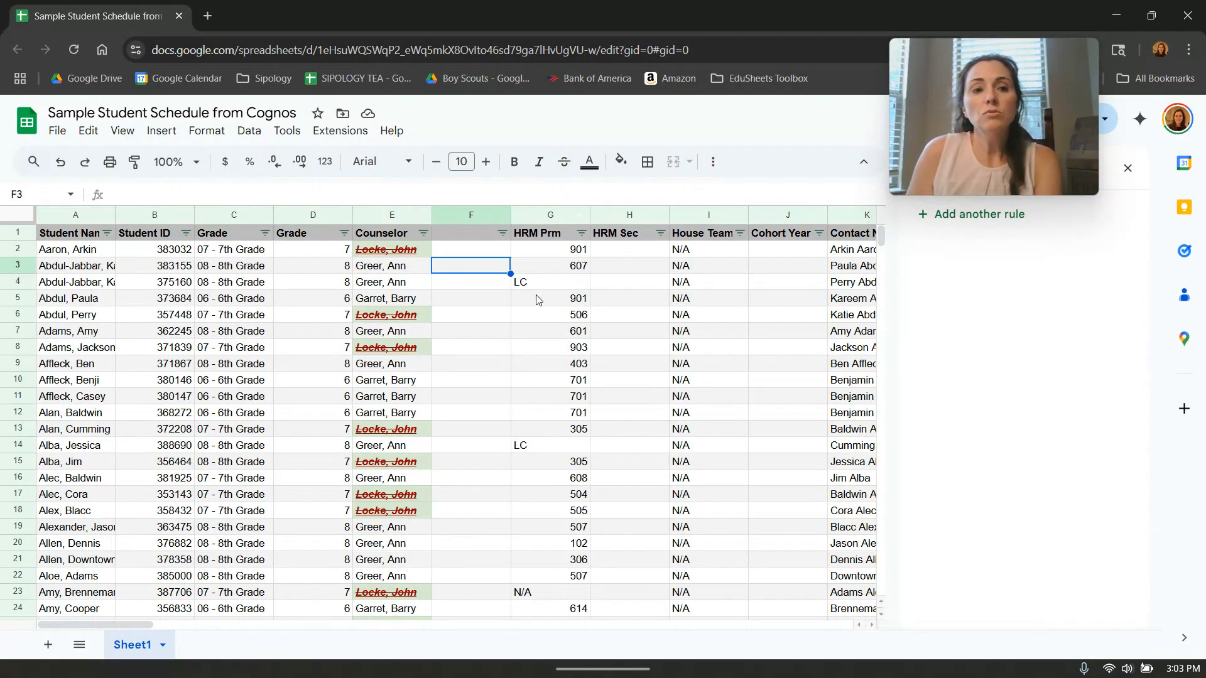
Add a new conditional formatting rule that applies to the entire column G.
left_click(161, 131)
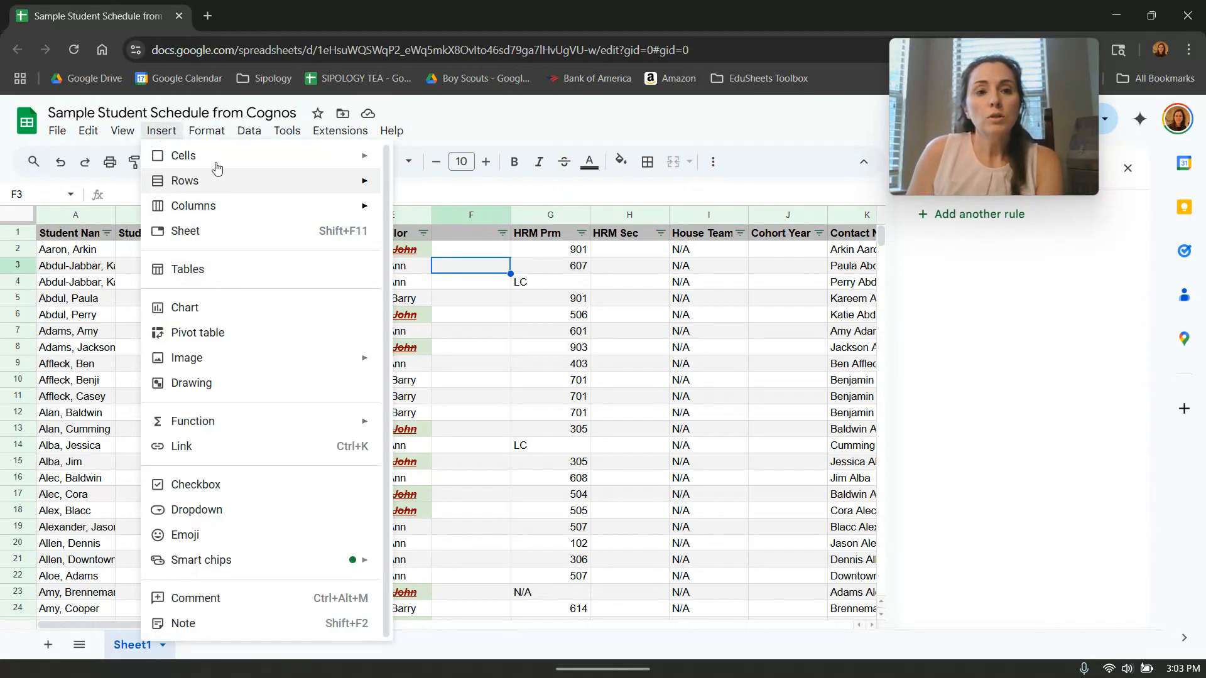
mouse_move(207, 132)
left_click(280, 449)
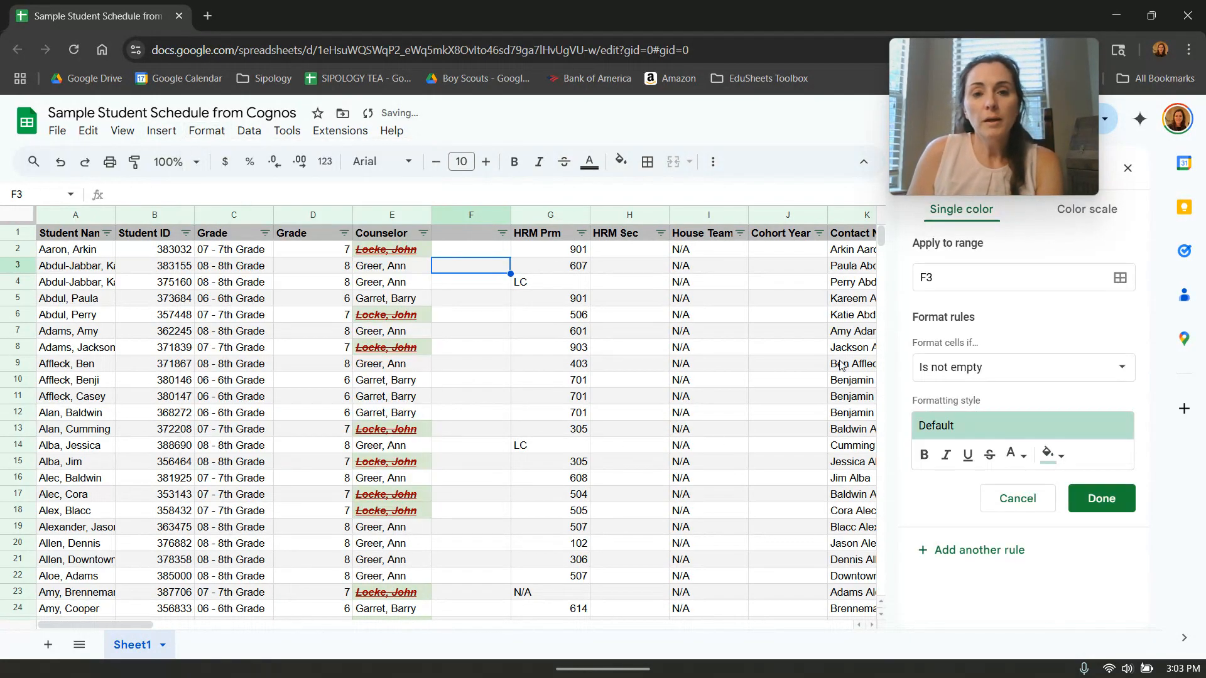
left_click(940, 276)
key("ctrl+a")
type("g:g")
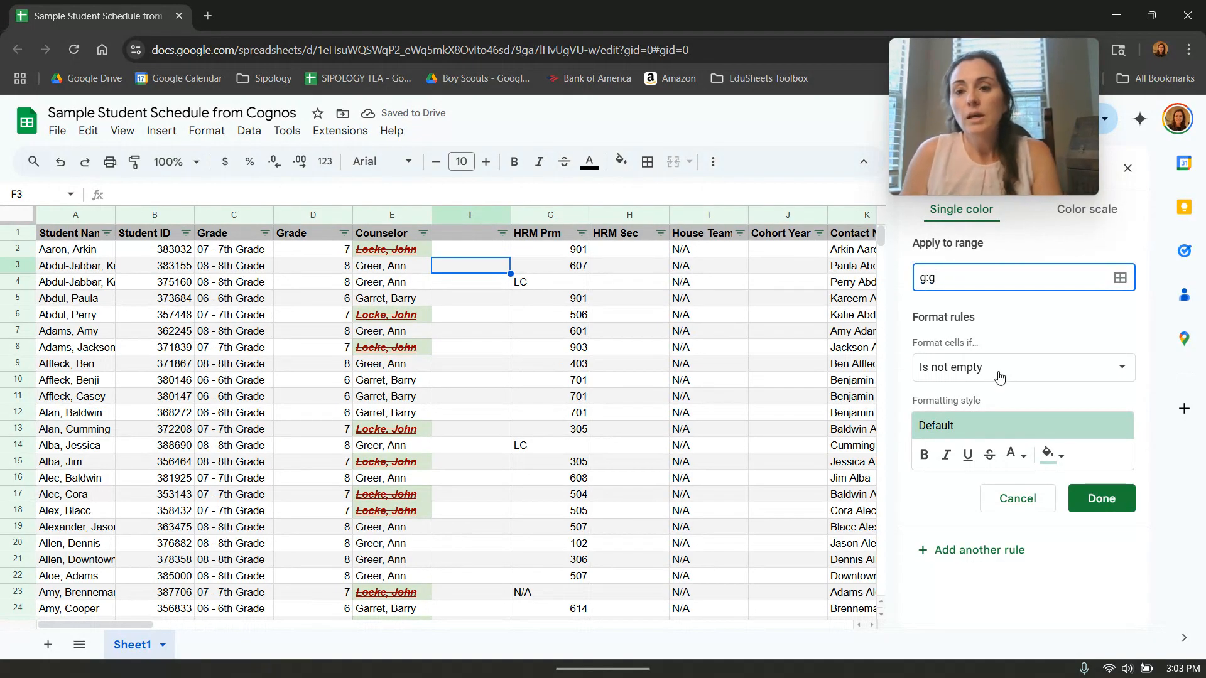
Set the column G rule's condition to values between 100 and 200.
left_click(999, 372)
scroll(1011, 408, "down", 3)
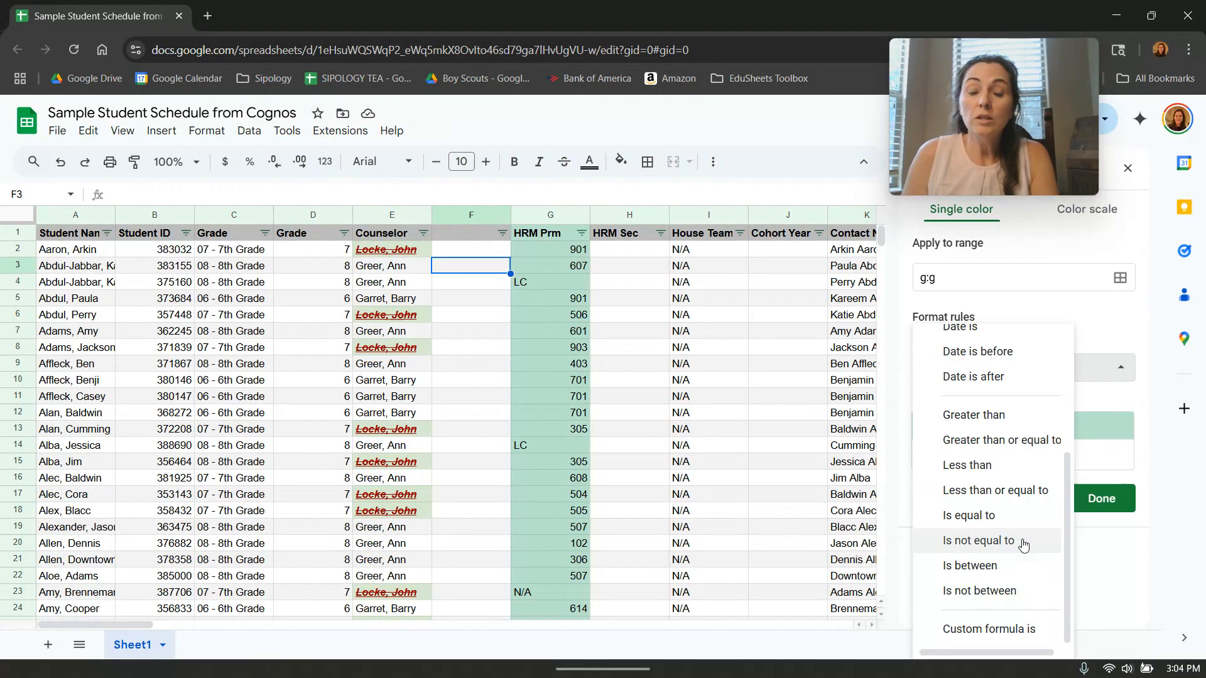
left_click(1009, 570)
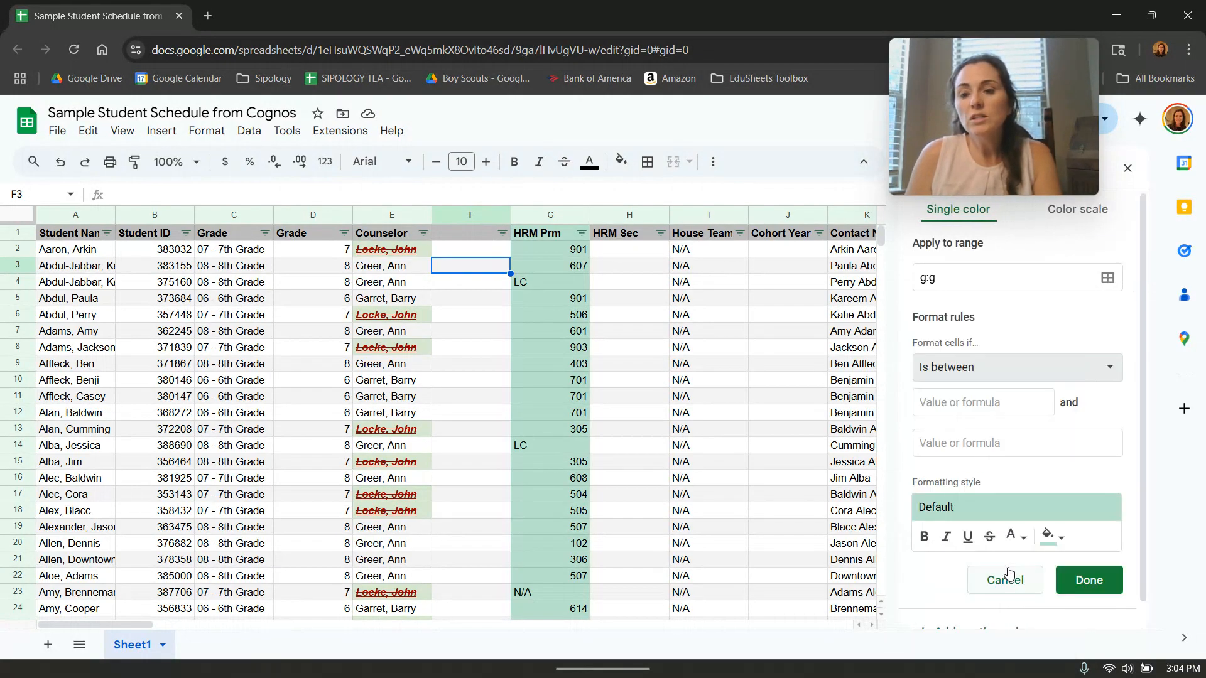
left_click(956, 408)
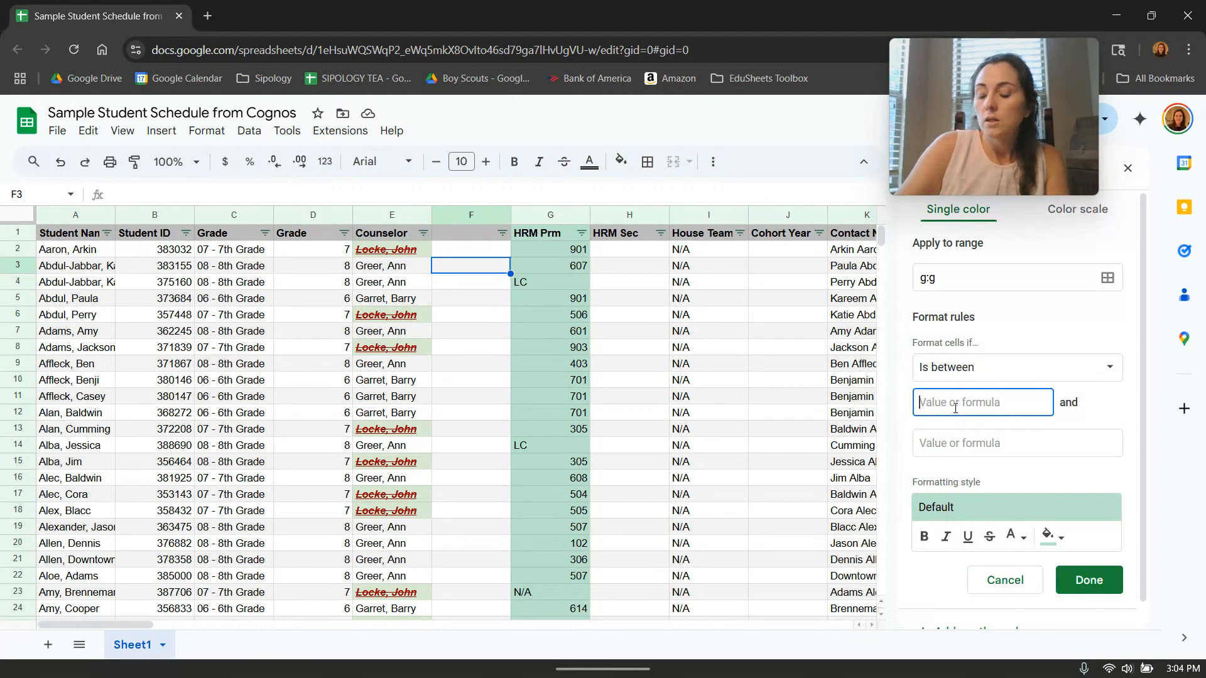
type("100")
left_click(938, 444)
type("200")
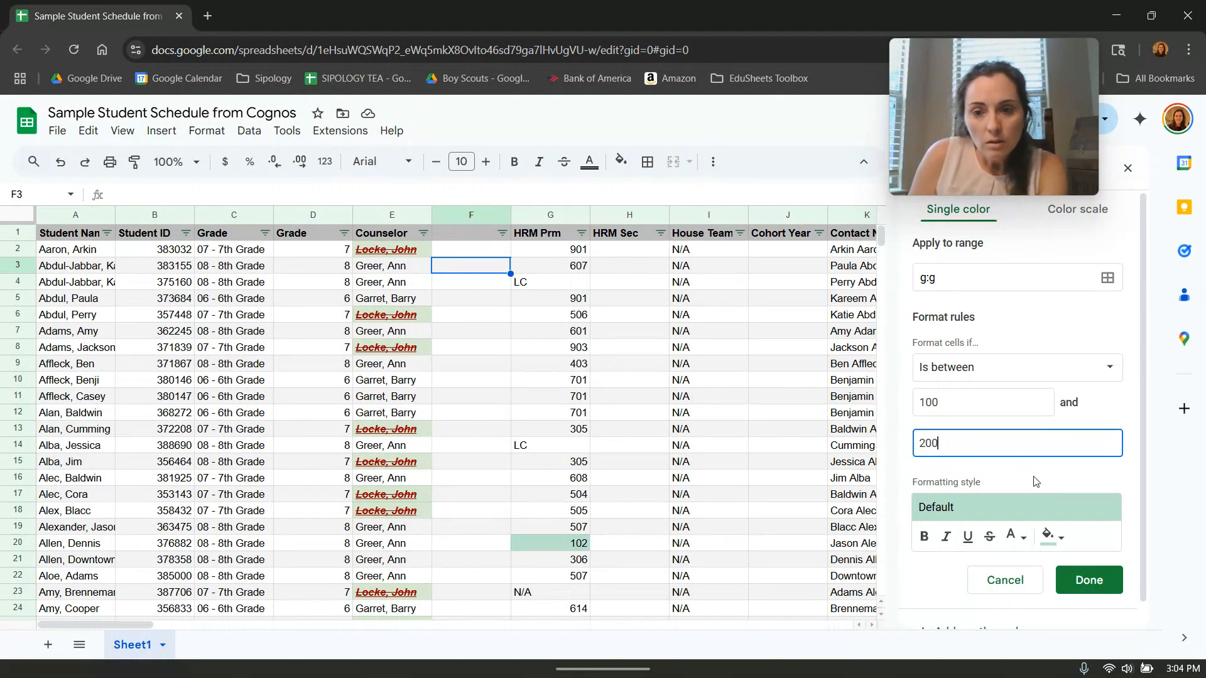
Change the bounds of the rule's "Is between" condition to 300 and 500.
left_click_drag(968, 444, 888, 443)
type("5")
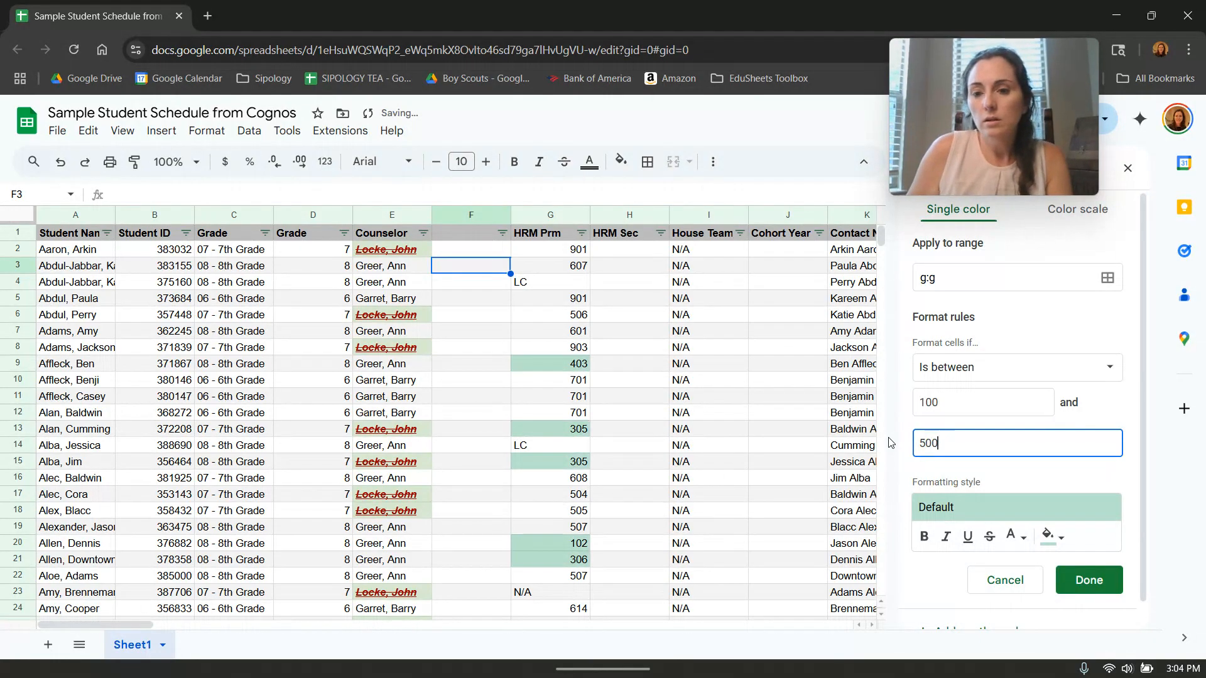
left_click_drag(1051, 403, 879, 404)
type("30")
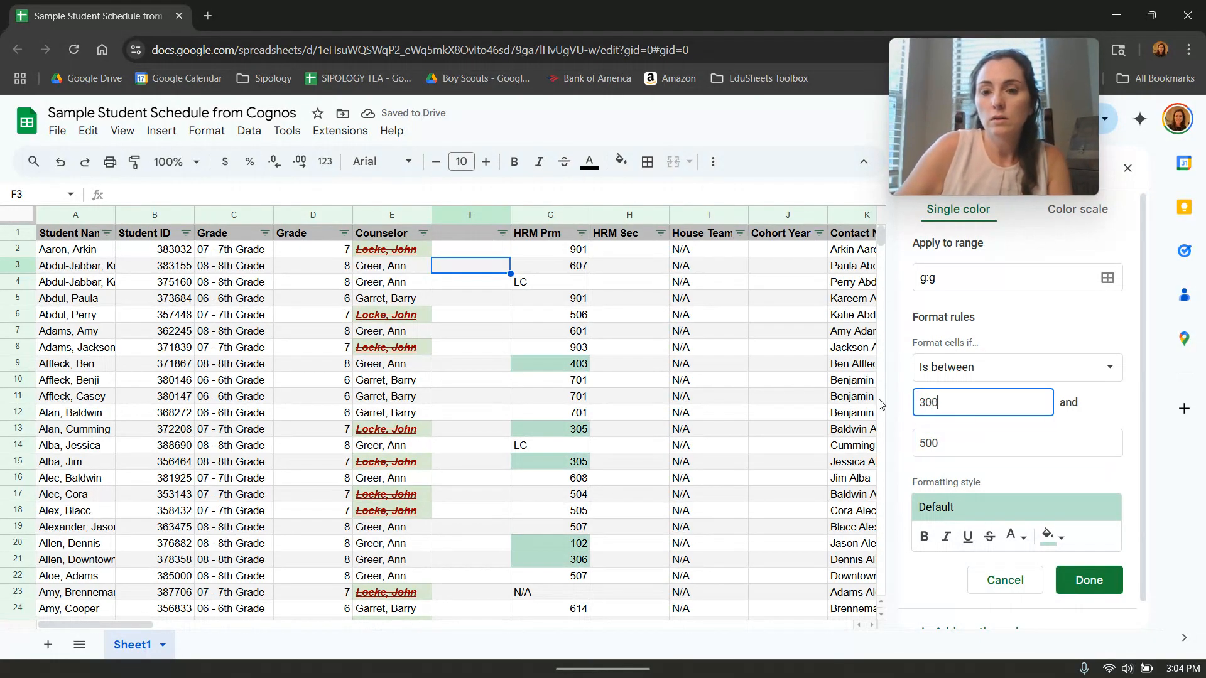
left_click(1033, 471)
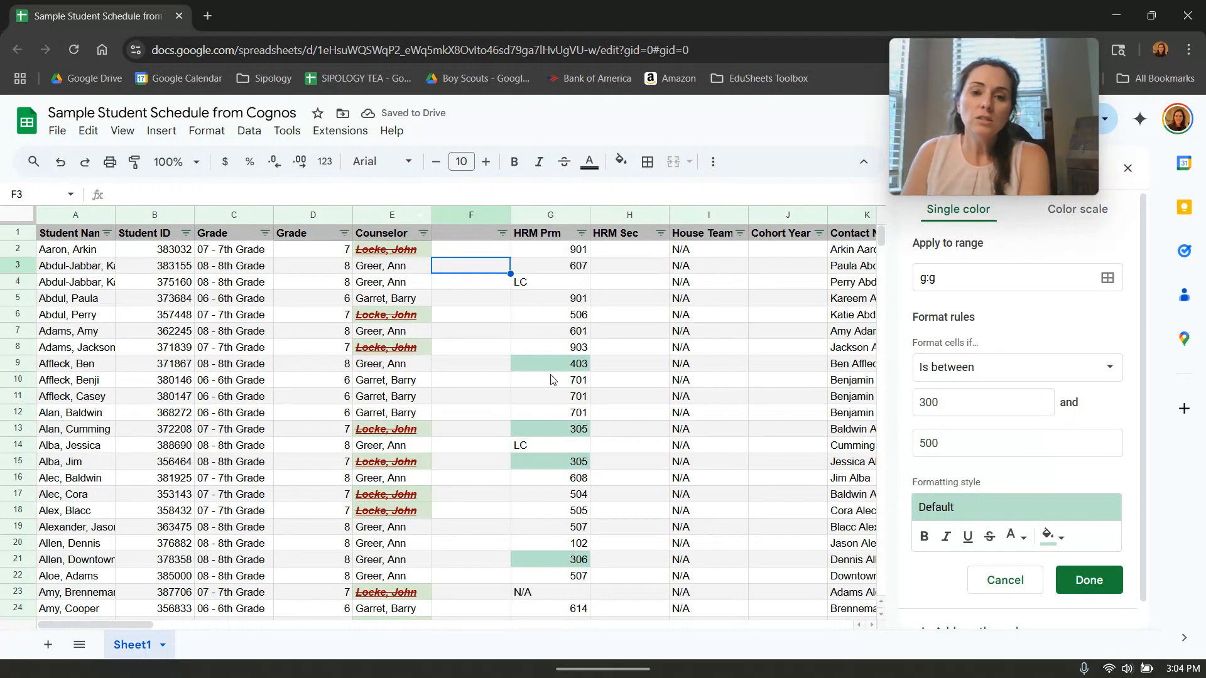
Give the 300 to 500 rule a golden yellow fill and save it.
left_click(1053, 537)
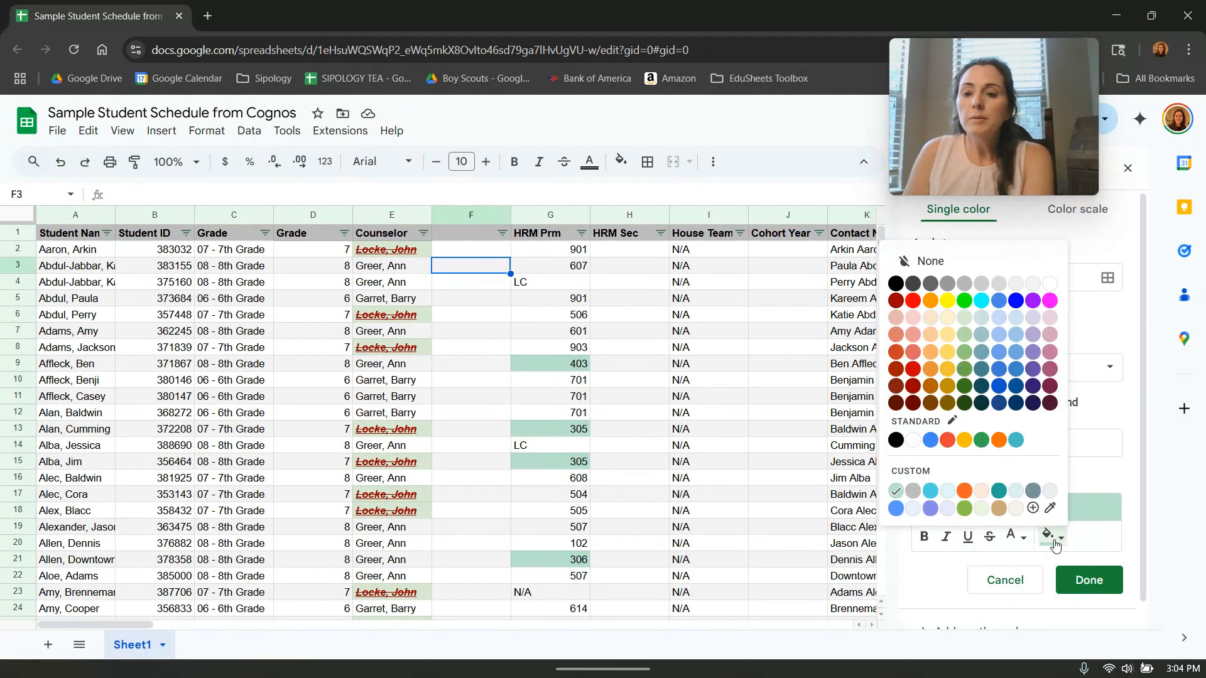
left_click(951, 373)
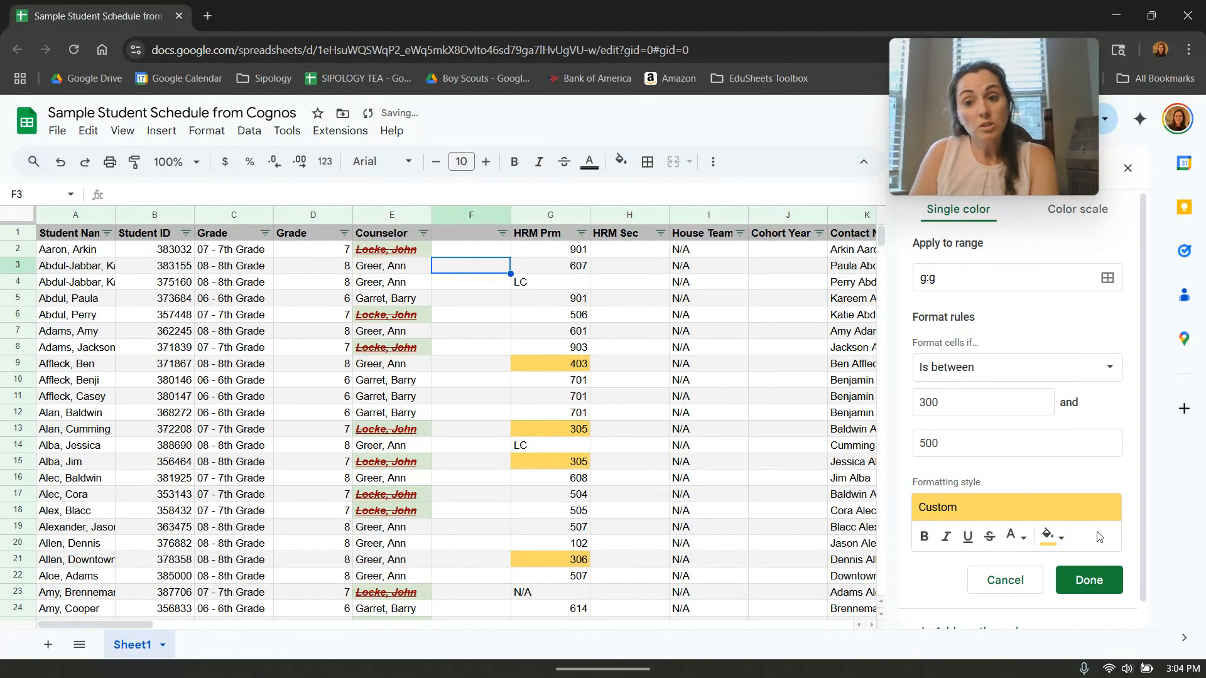
left_click(1090, 580)
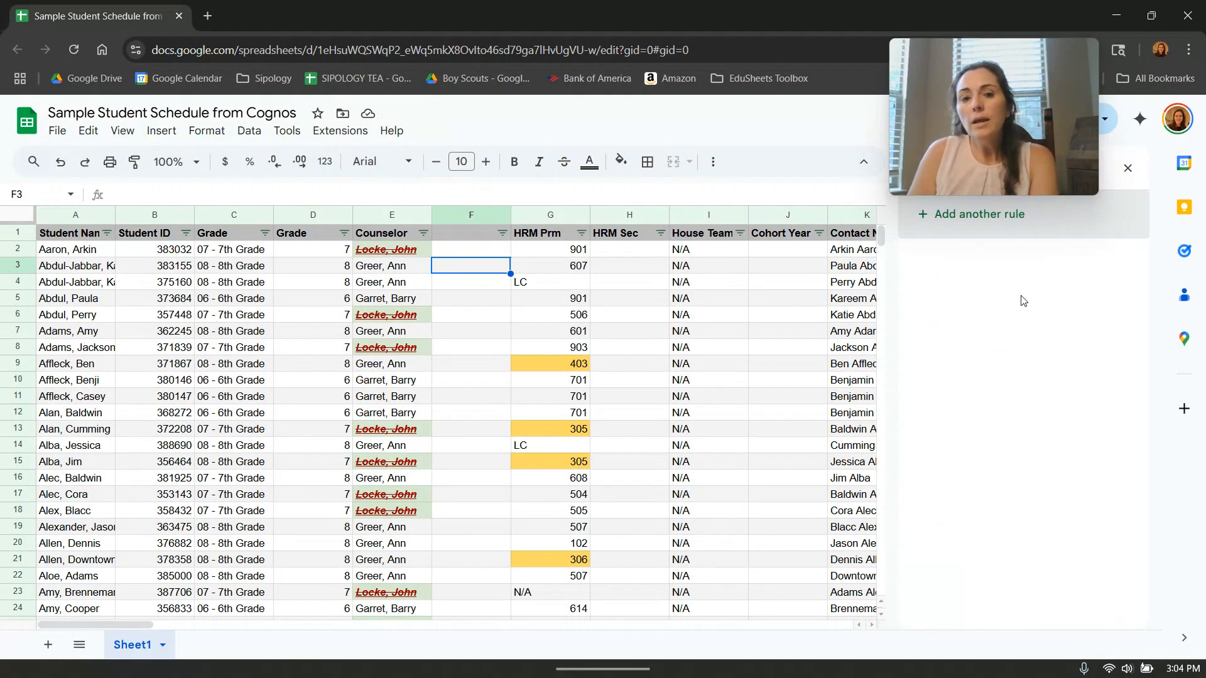
Add another rule to column G for values greater than or equal to 900.
left_click(978, 217)
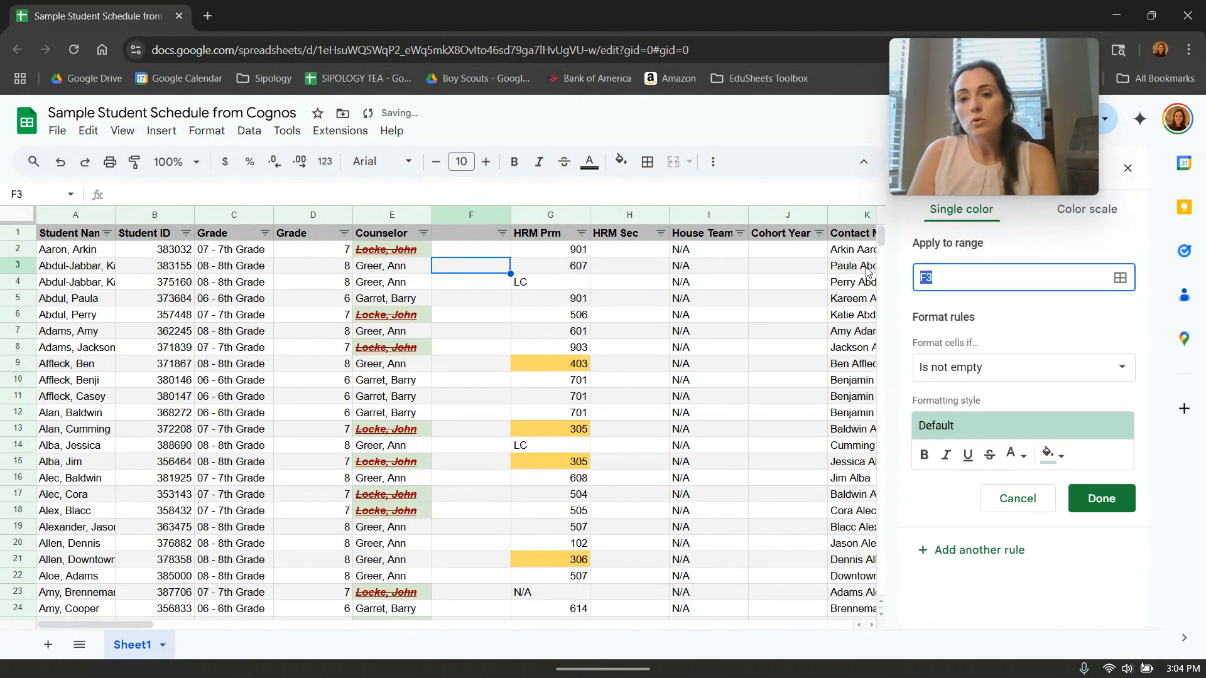
type("g:g")
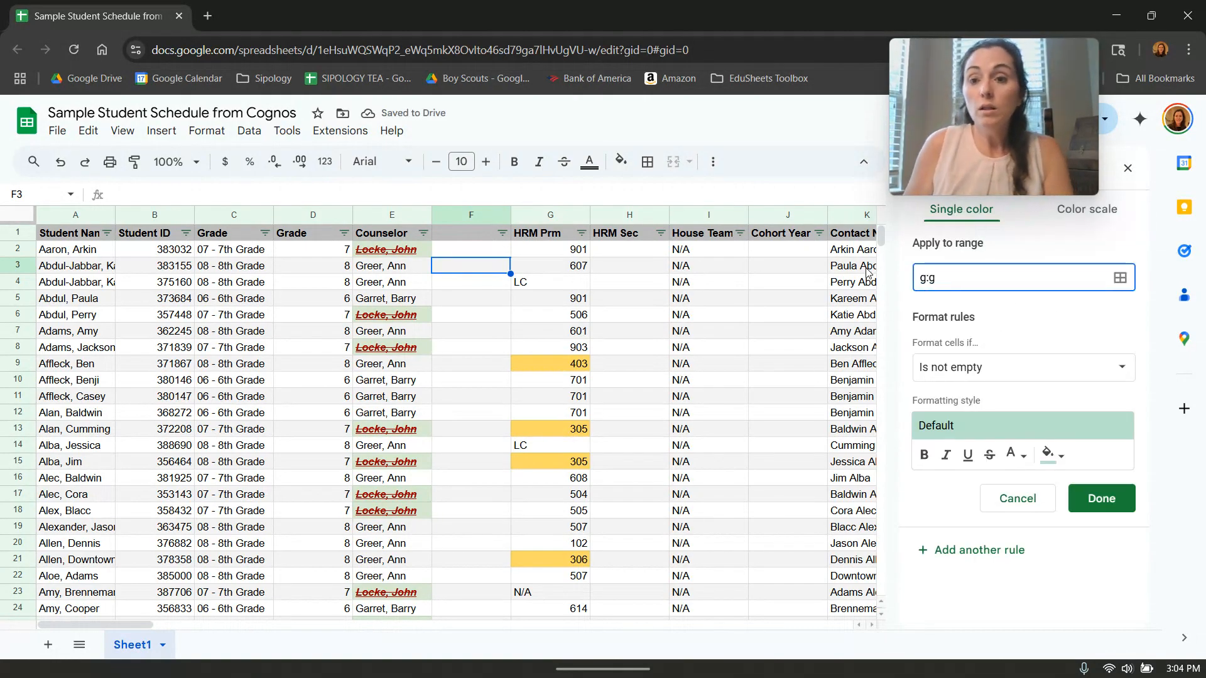
left_click(974, 369)
scroll(998, 477, "down", 5)
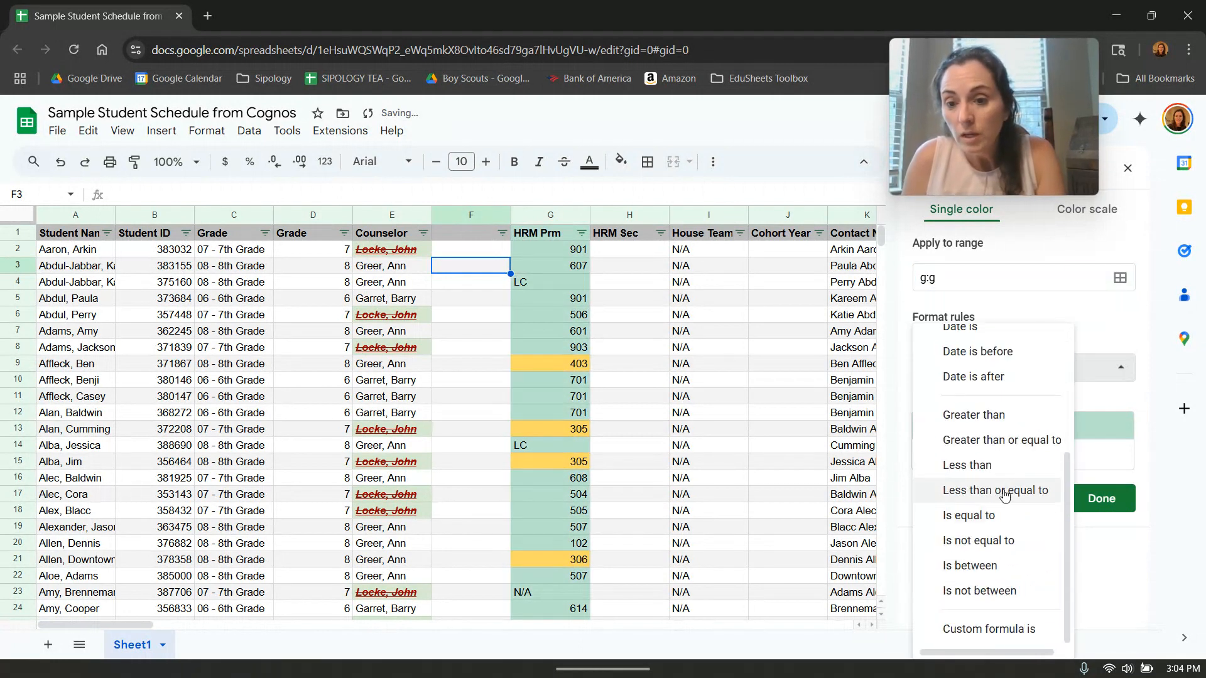
left_click(1002, 440)
left_click(980, 402)
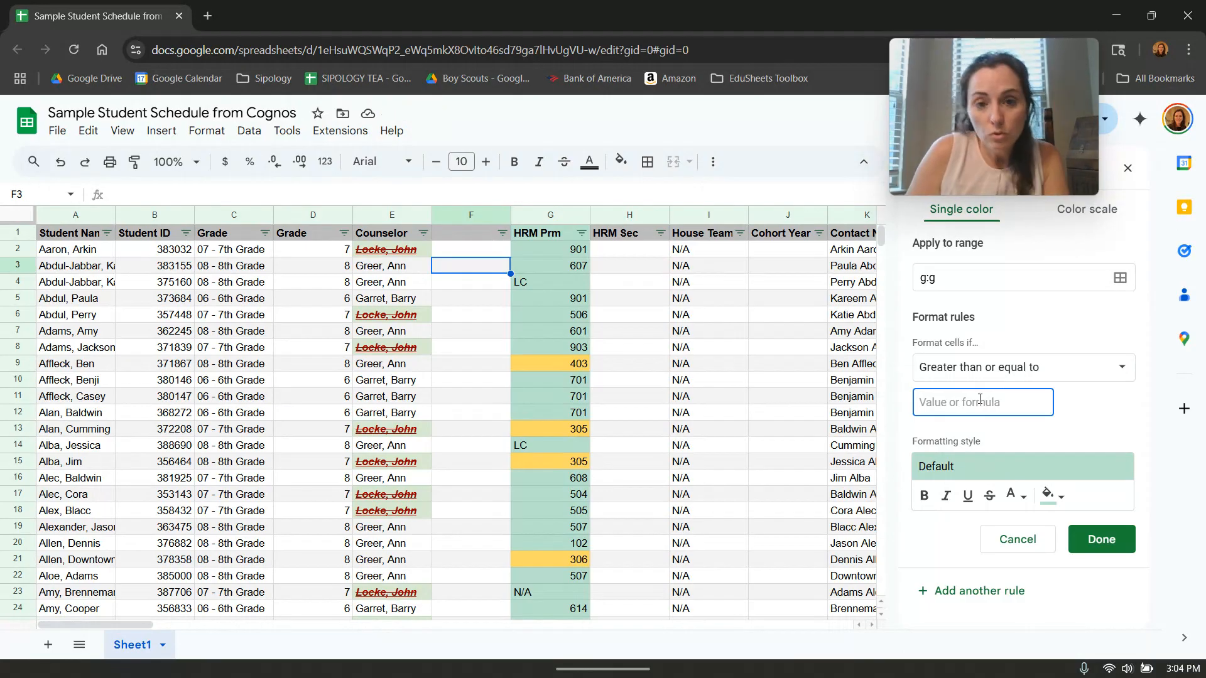
type("900")
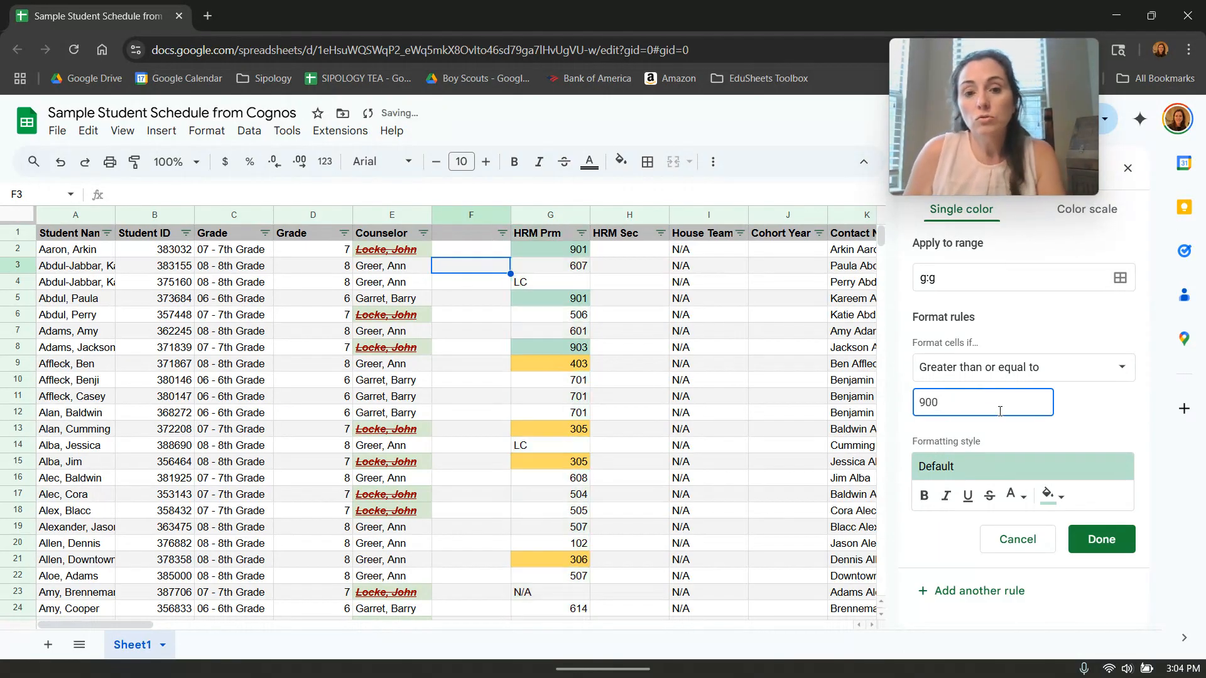
Give the rule for values of 900 and above a red fill and save it.
left_click(1049, 497)
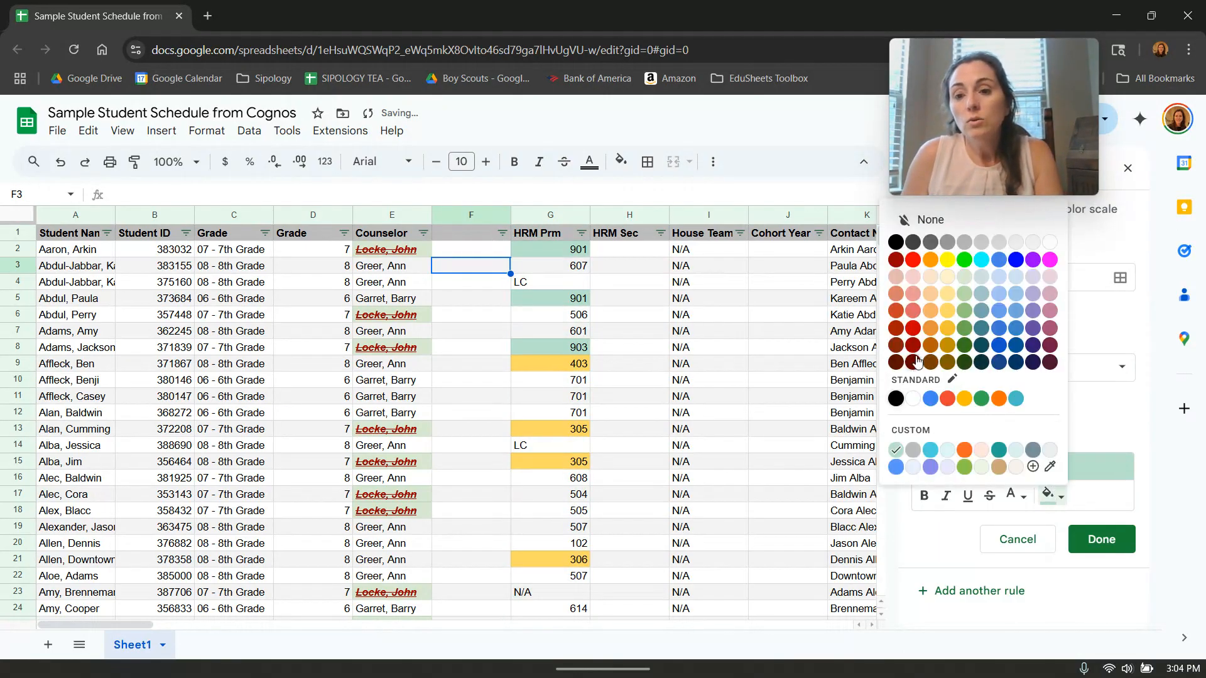
left_click(914, 330)
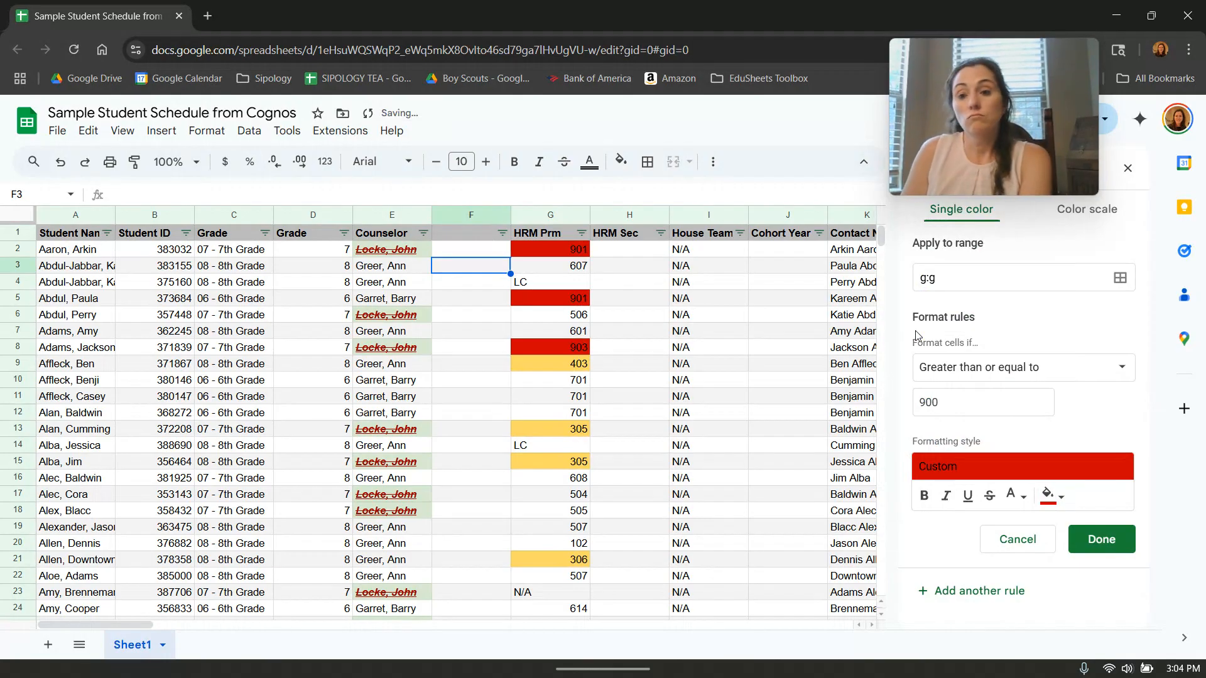
left_click(1118, 542)
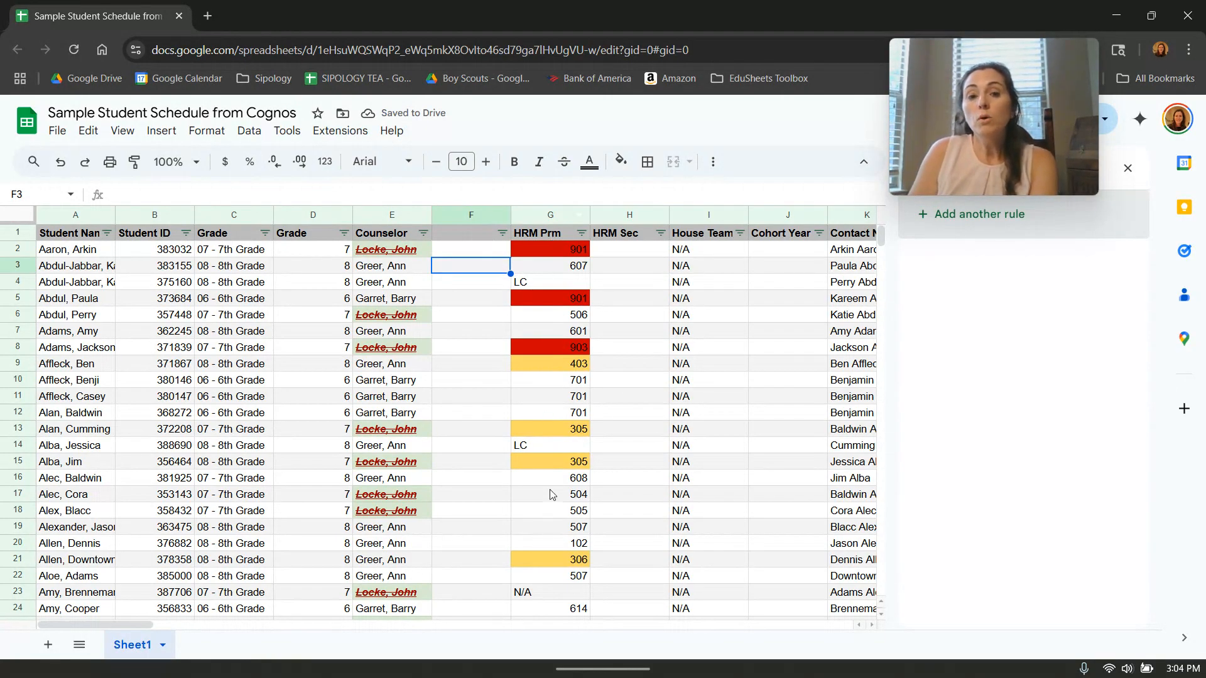
Test the red rule by entering 905 in cell G3, and undo the entry.
left_click(571, 267)
type("905")
left_click(626, 288)
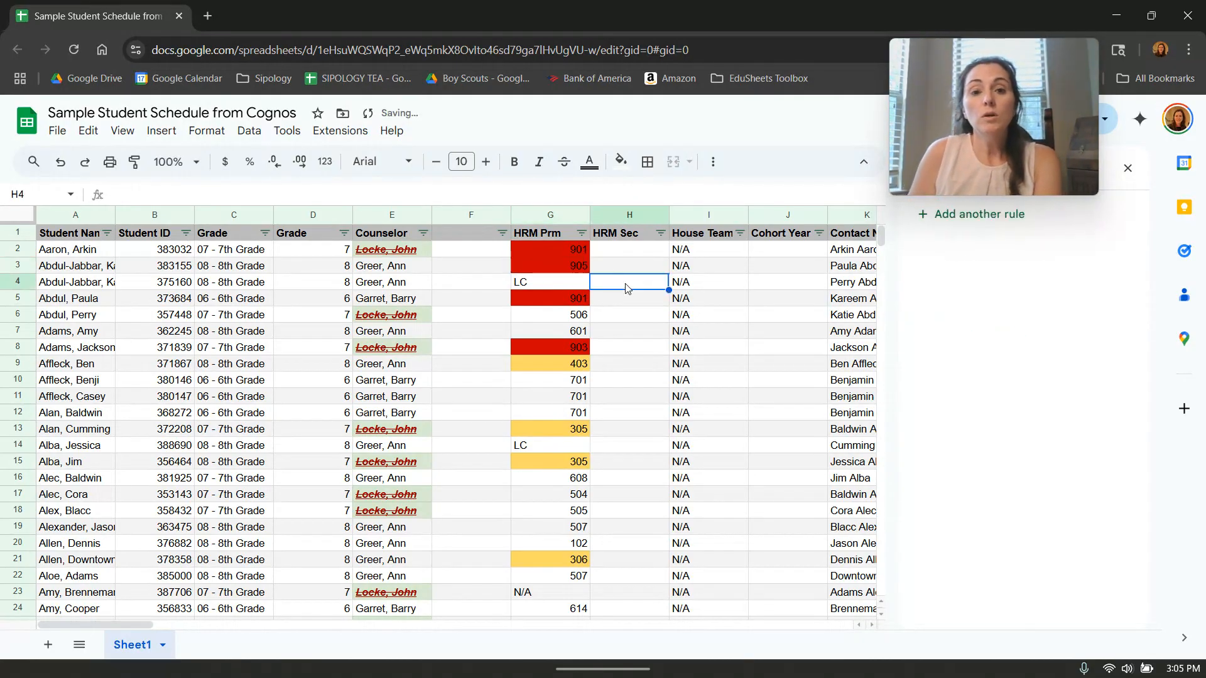
left_click(63, 167)
left_click(653, 320)
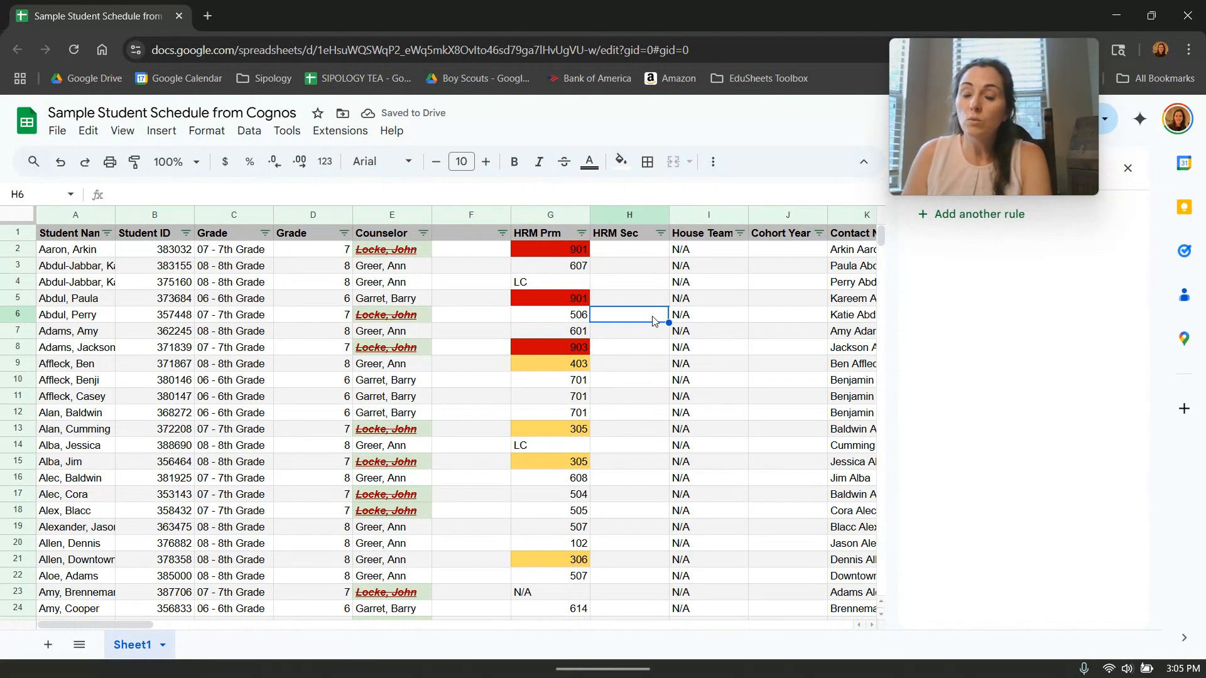
Select columns O through AV and add another conditional formatting rule for them.
left_click_drag(142, 622, 242, 624)
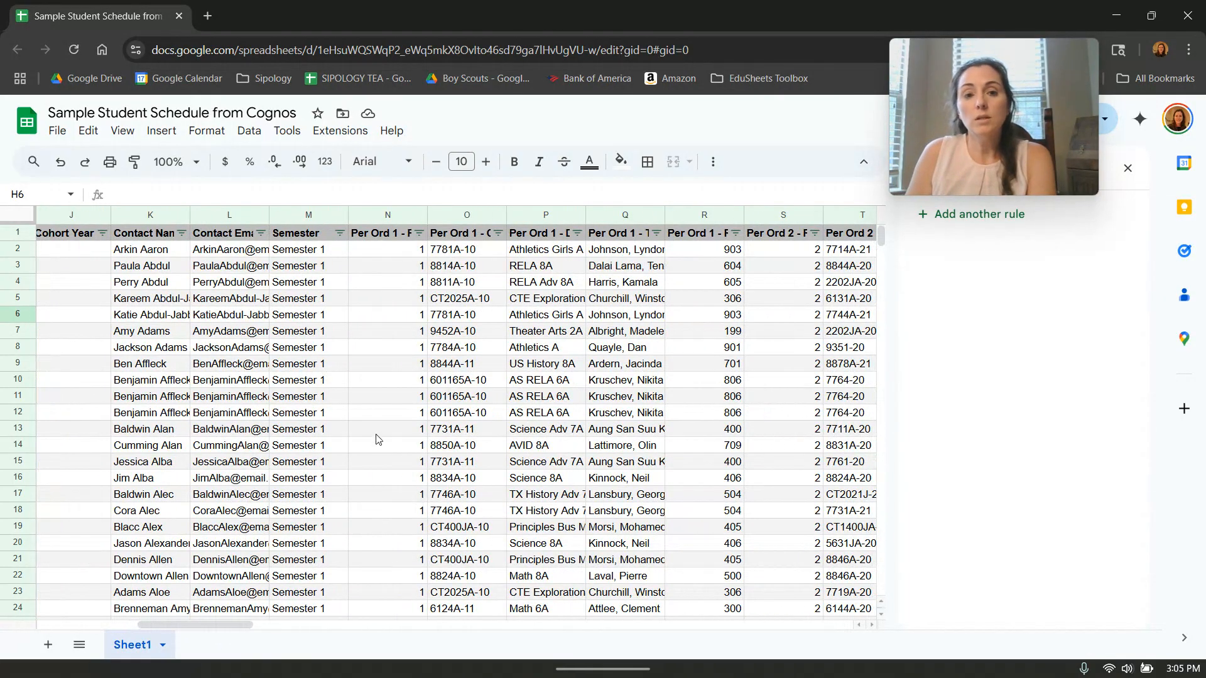
left_click_drag(450, 209, 684, 214)
left_click(1014, 225)
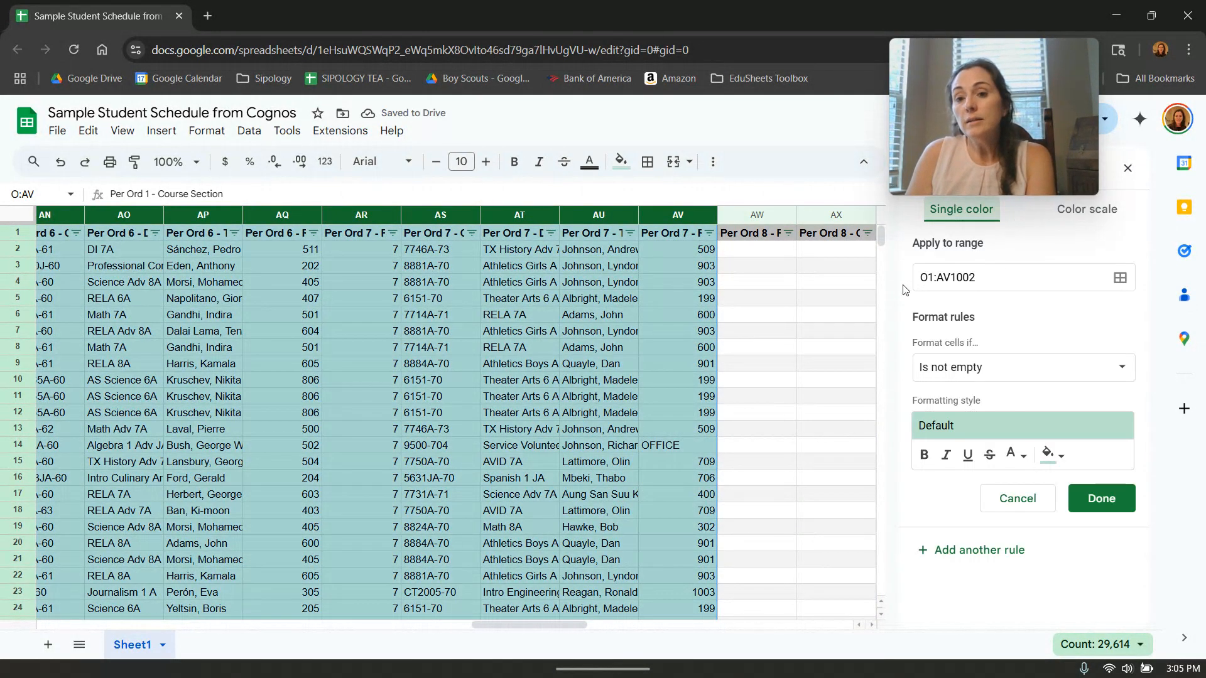
Set the new rule's condition to text that contains "RELA".
left_click(989, 382)
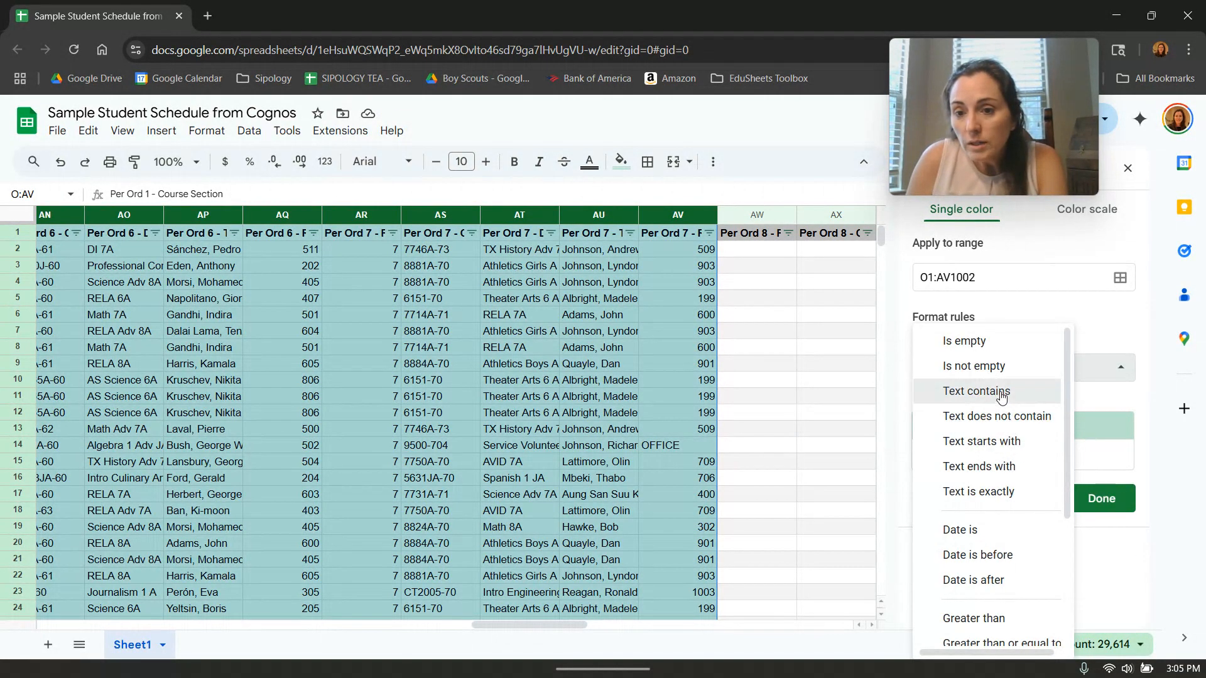
left_click(979, 392)
left_click(987, 405)
type("RELA")
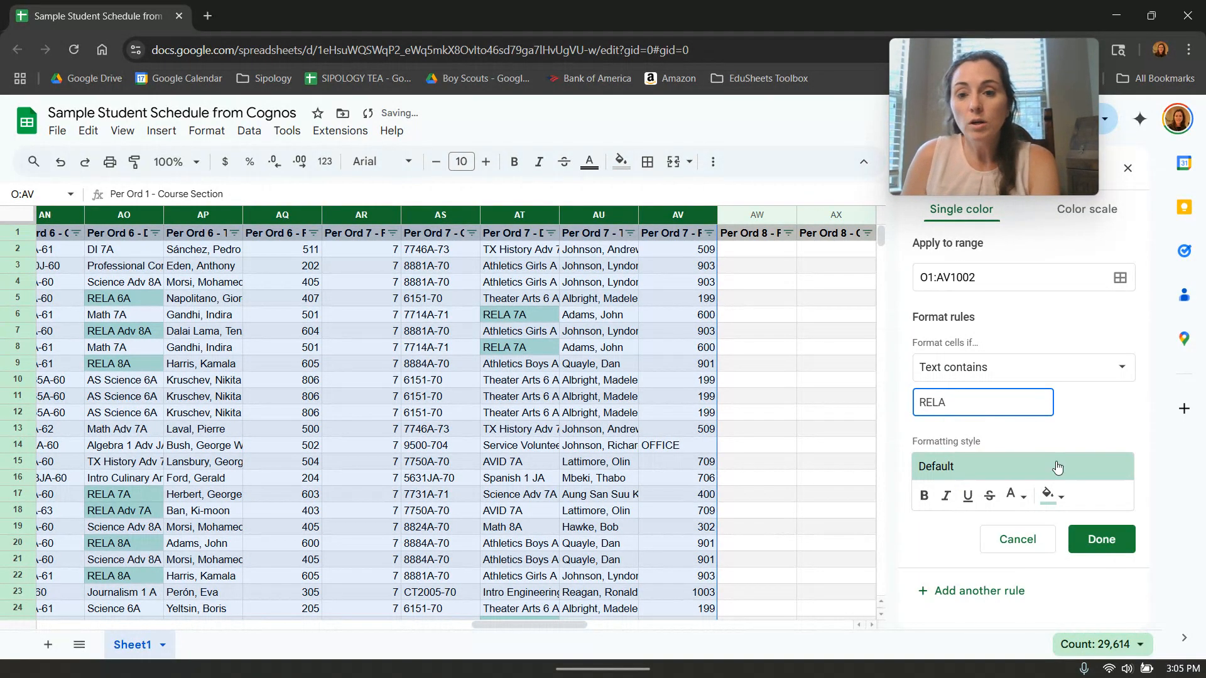
Give the RELA rule a bright blue fill and save it.
left_click(1054, 496)
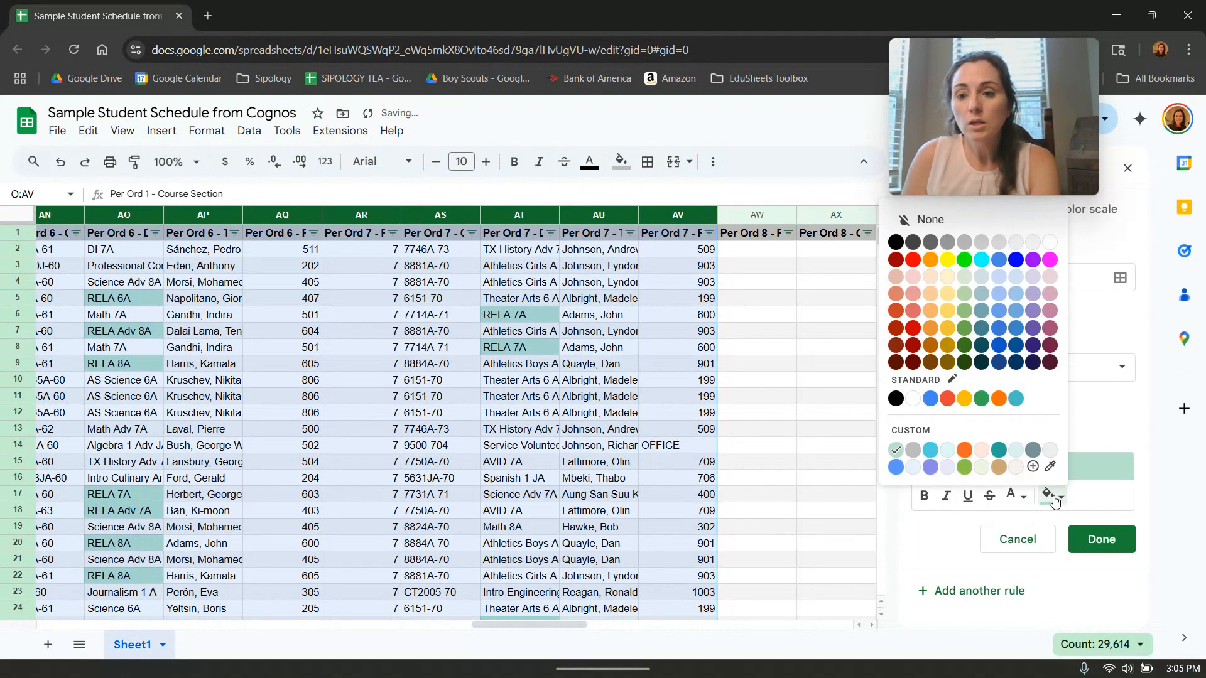
left_click(1015, 260)
left_click(1102, 539)
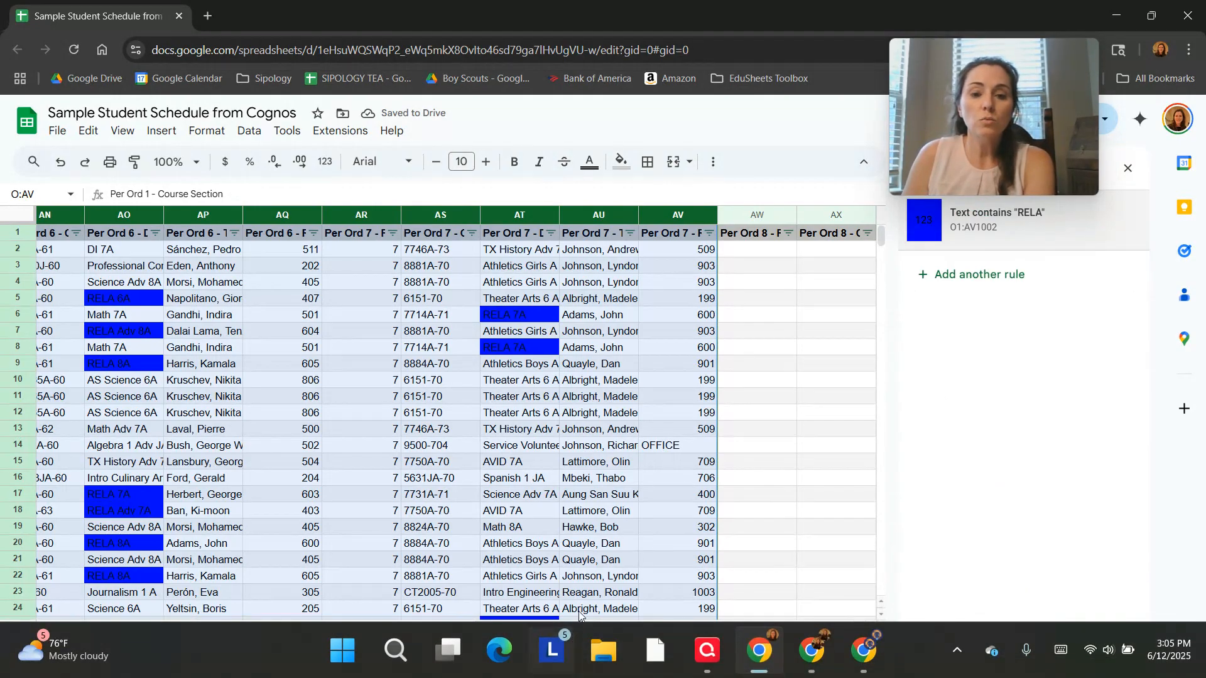
Filter the Per Ord 1 - Description column by the blue fill color to list only the RELA rows.
left_click_drag(561, 625, 549, 619)
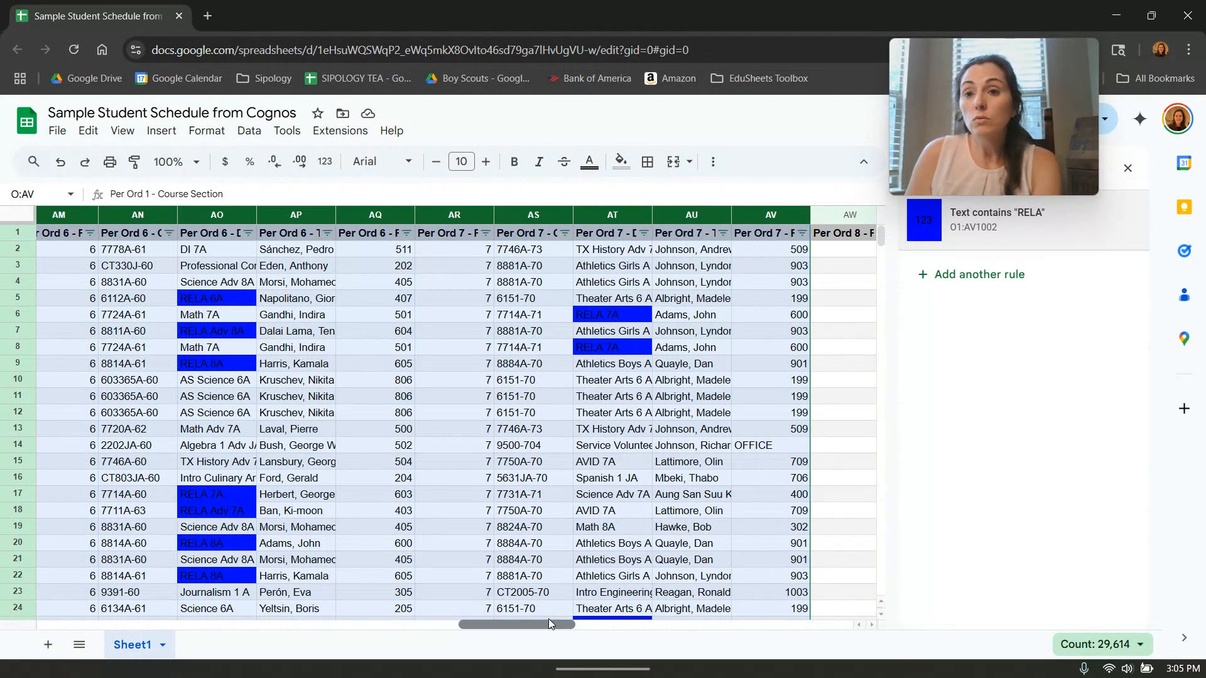
left_click_drag(549, 619, 210, 563)
scroll(210, 563, "right", 1)
left_click(443, 517)
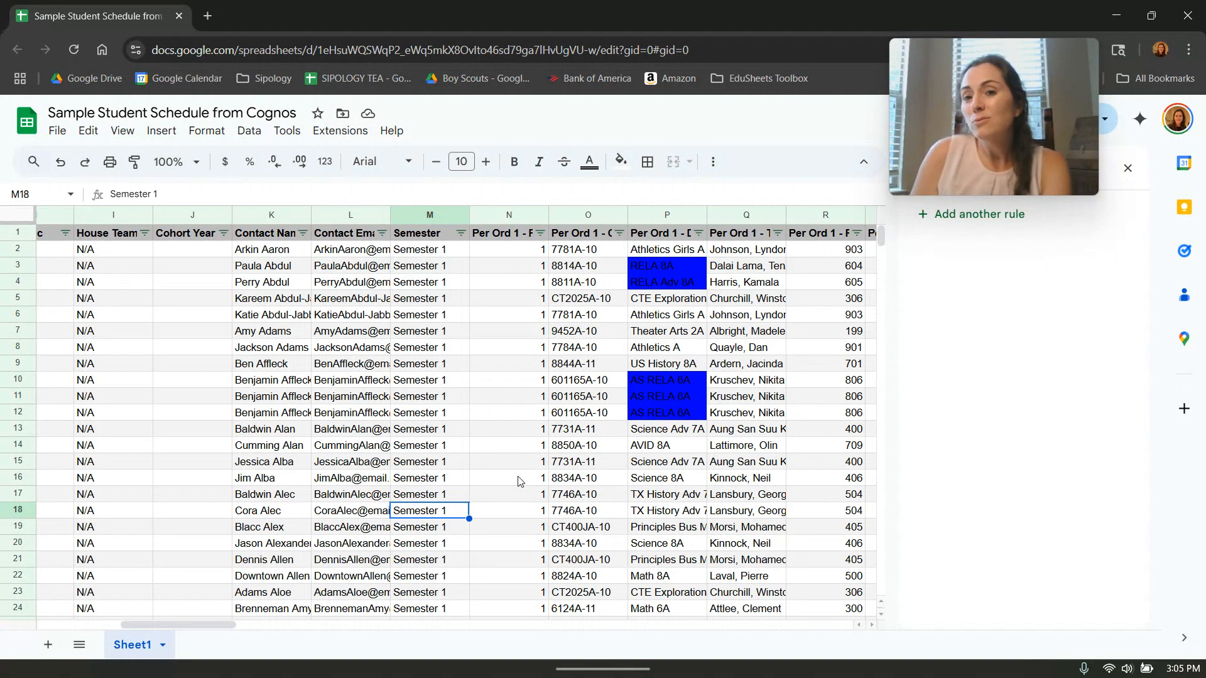
left_click(696, 233)
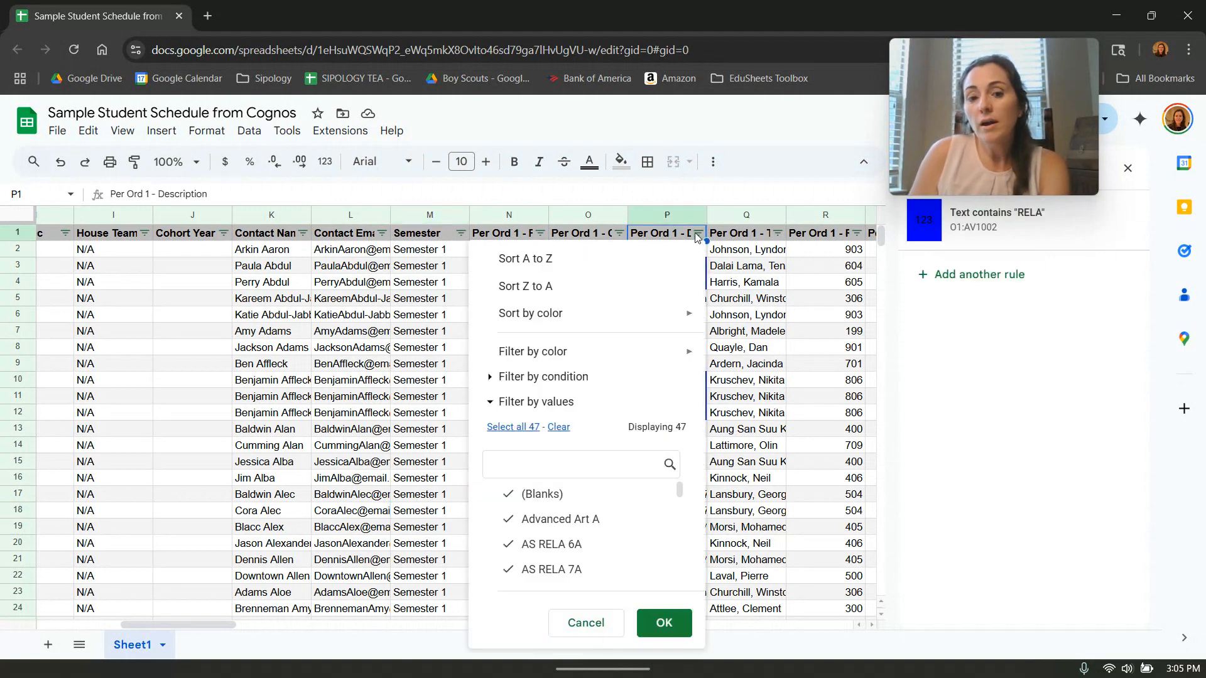
mouse_move(568, 354)
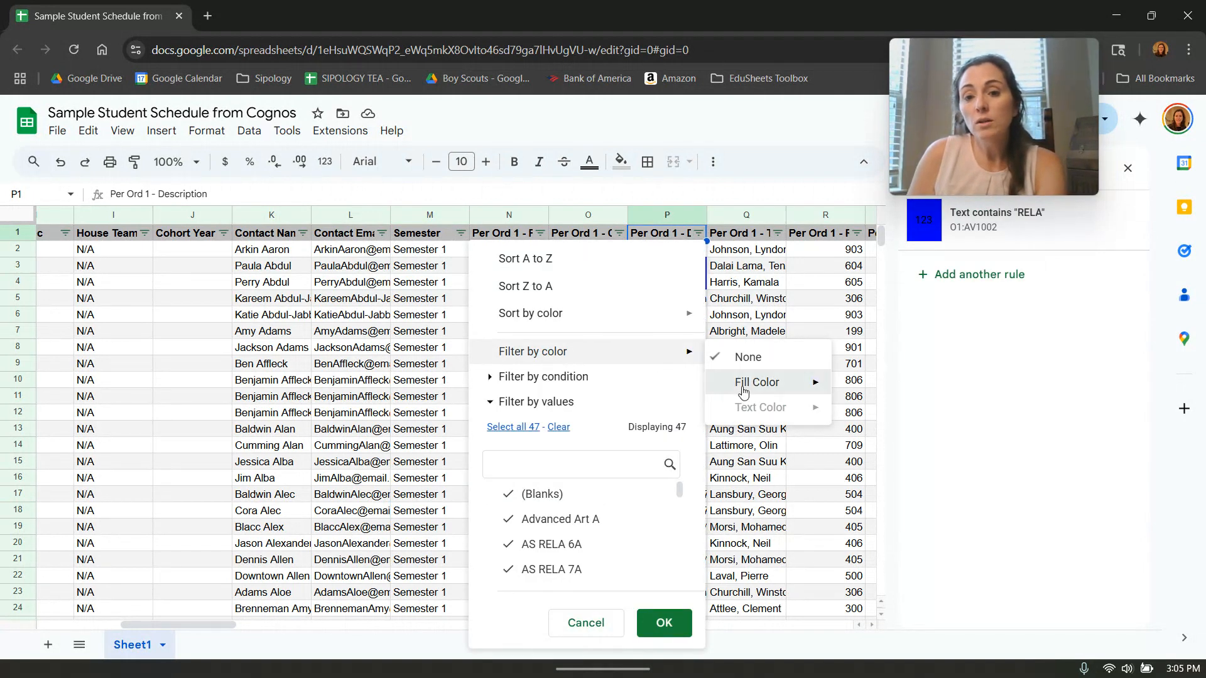
mouse_move(785, 382)
left_click(884, 409)
scroll(784, 463, "down", 20)
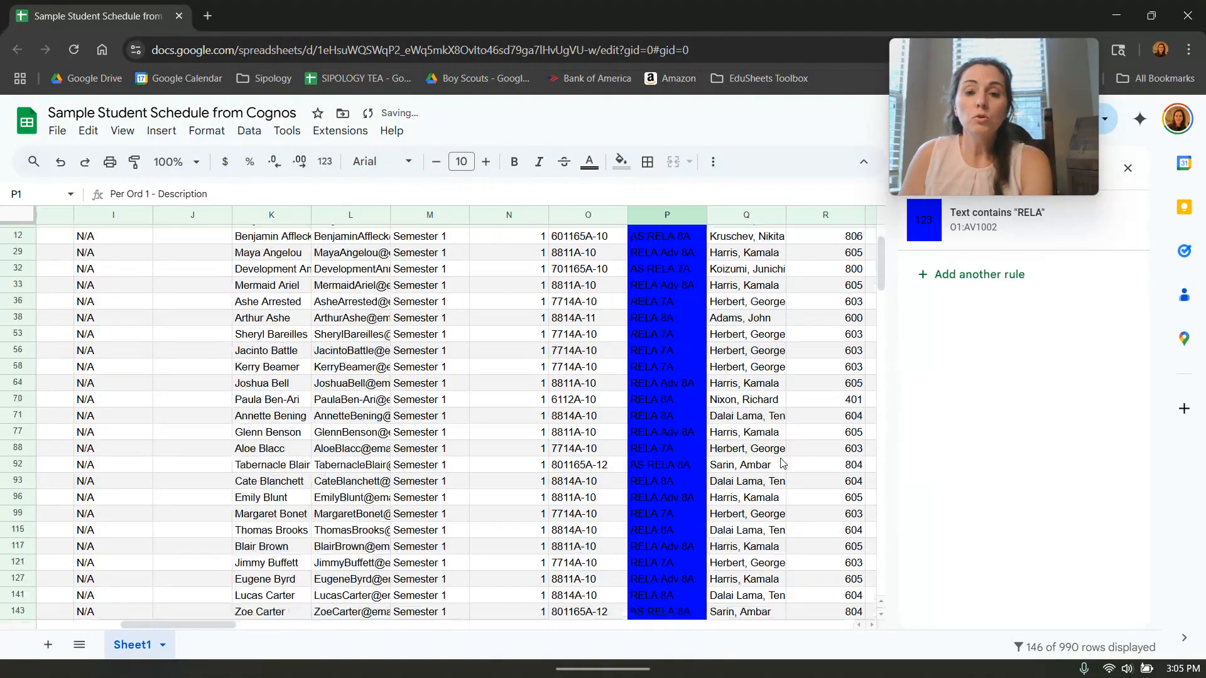
scroll(780, 464, "up", 20)
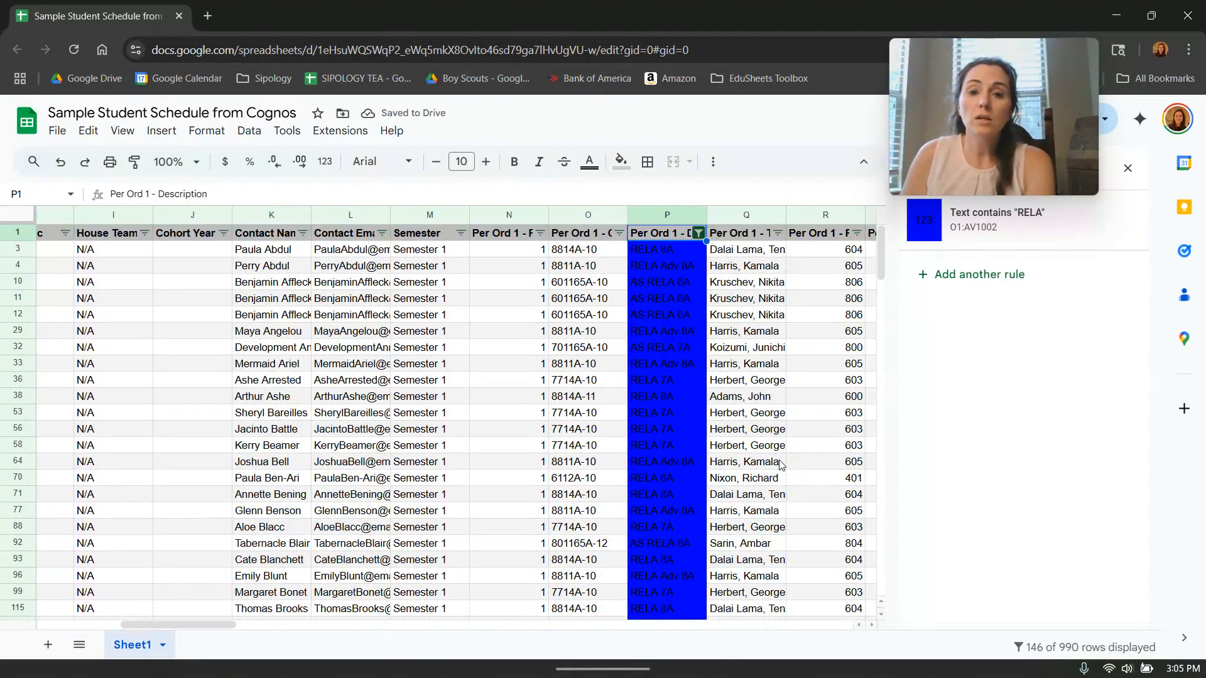
Look through the filtered RELA rows and remove the color filter from the Per Ord 1 - Description column.
scroll(781, 465, "down", 20)
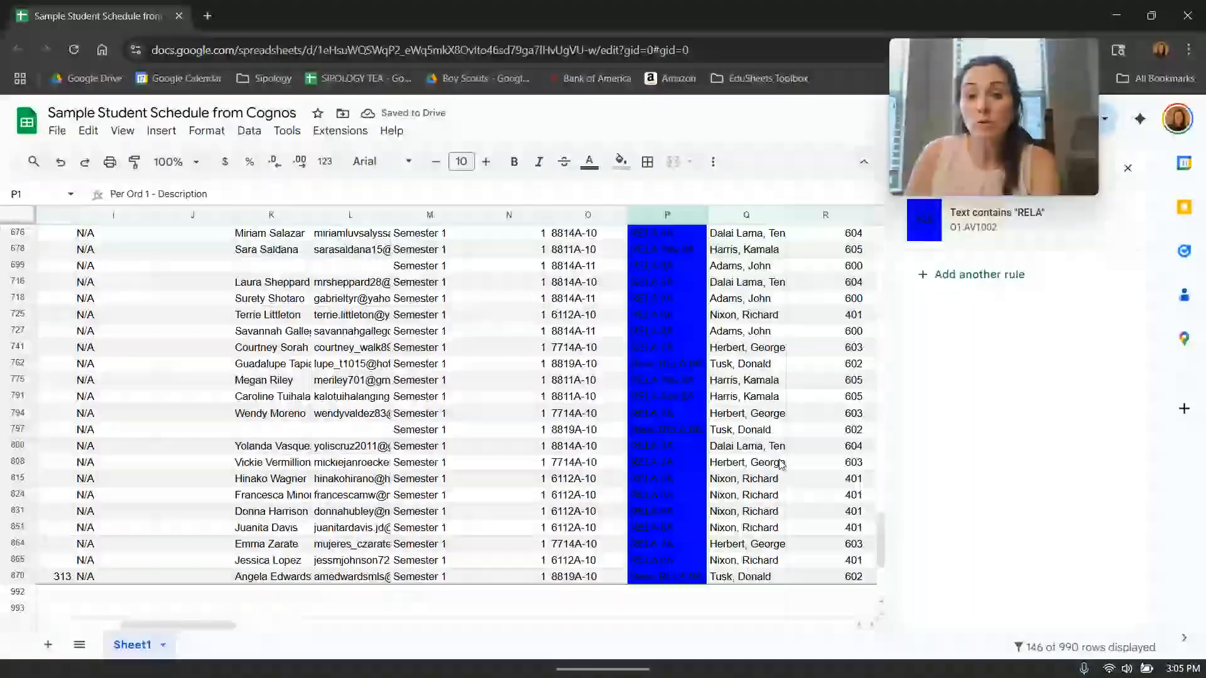
scroll(782, 464, "up", 20)
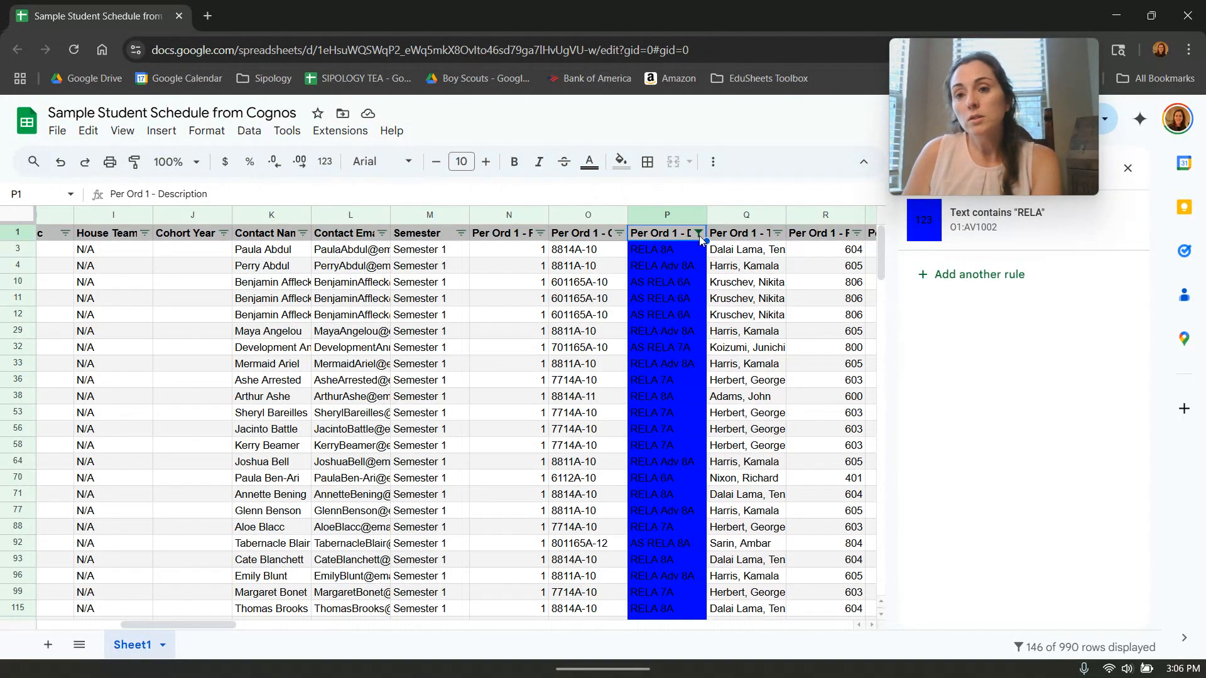
left_click(698, 234)
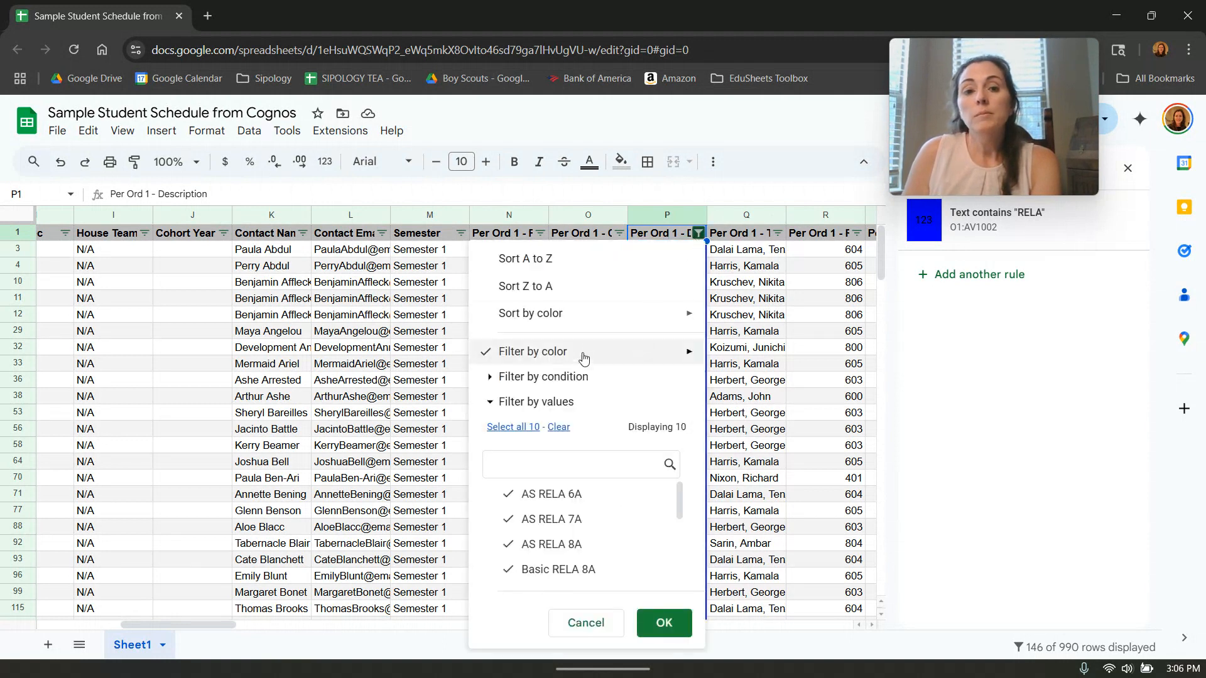
mouse_move(587, 350)
left_click(757, 364)
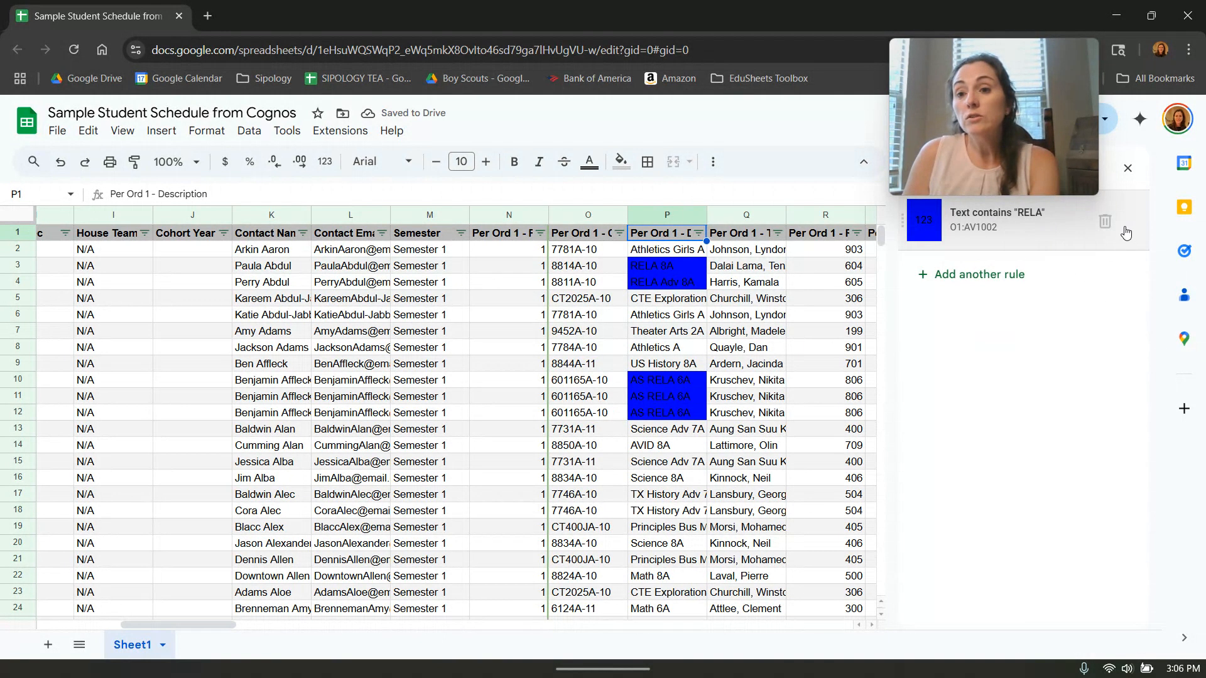
Delete the conditional formatting rule for text containing "RELA" and return to the sheet's first columns.
left_click(1105, 221)
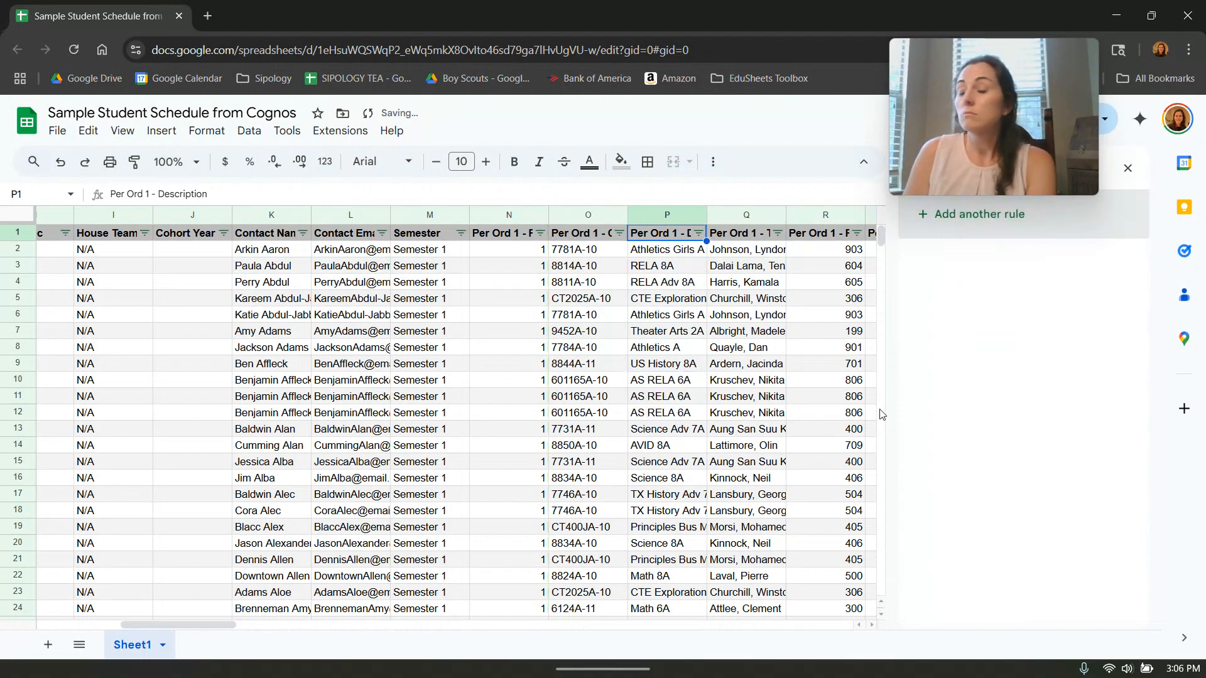
left_click(777, 400)
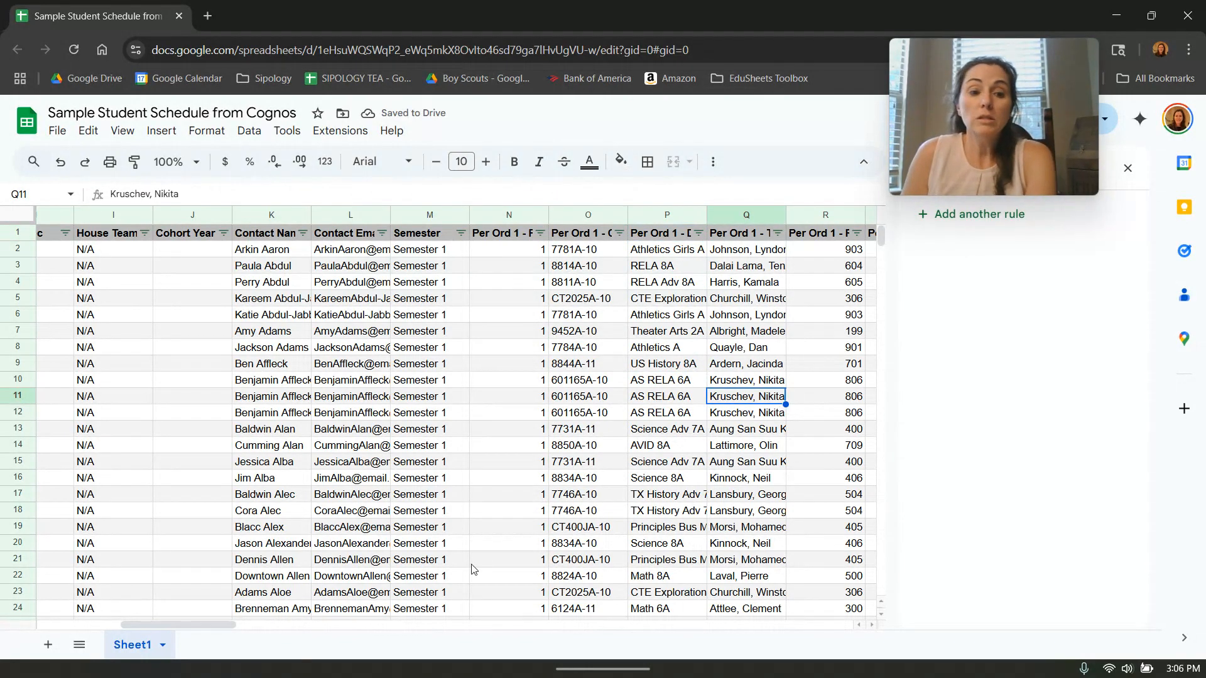
left_click_drag(220, 625, 119, 611)
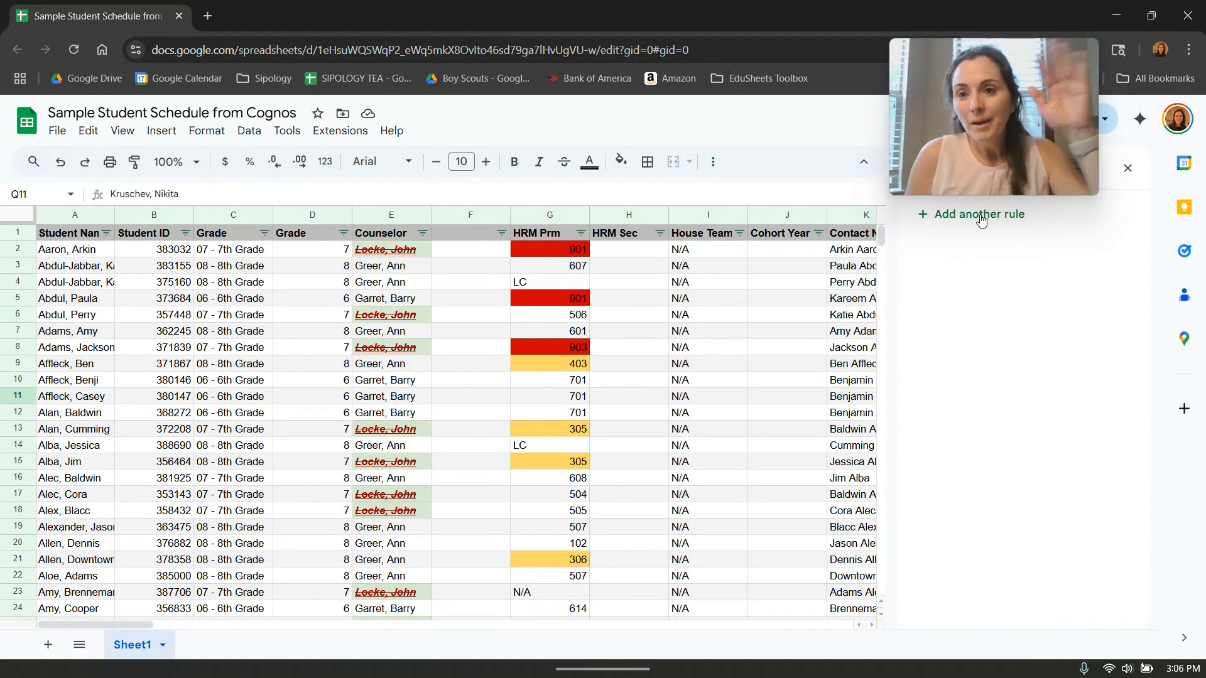
mouse_move(727, 677)
mouse_move(811, 657)
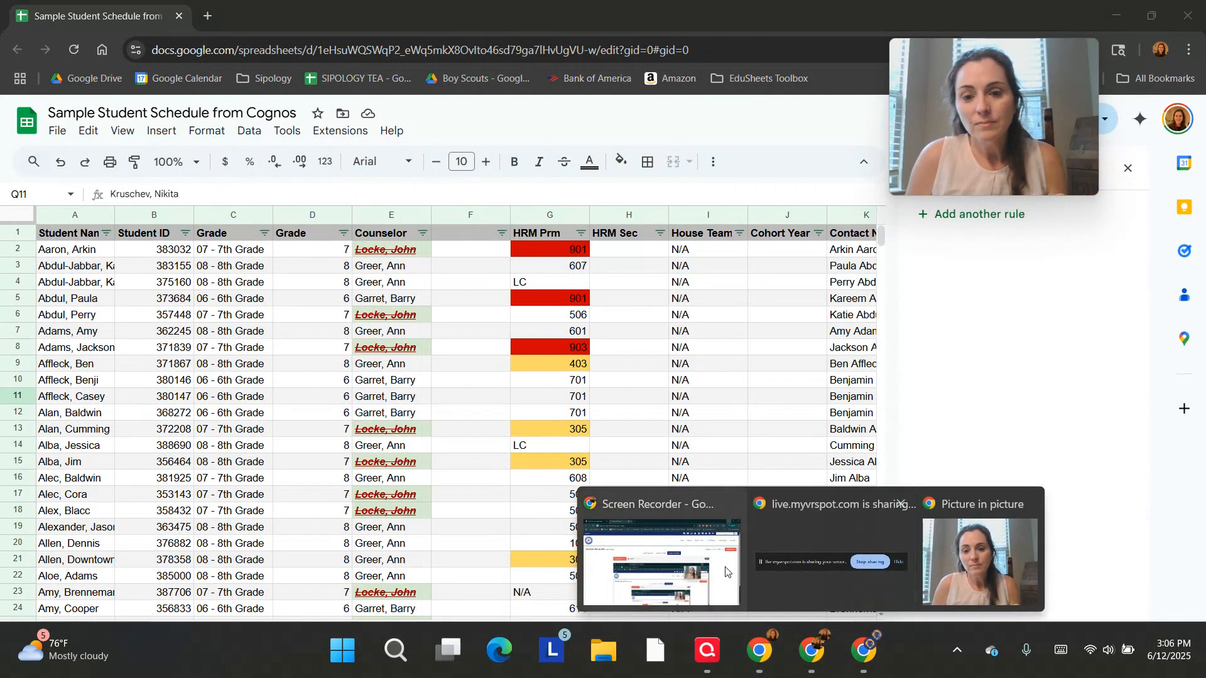